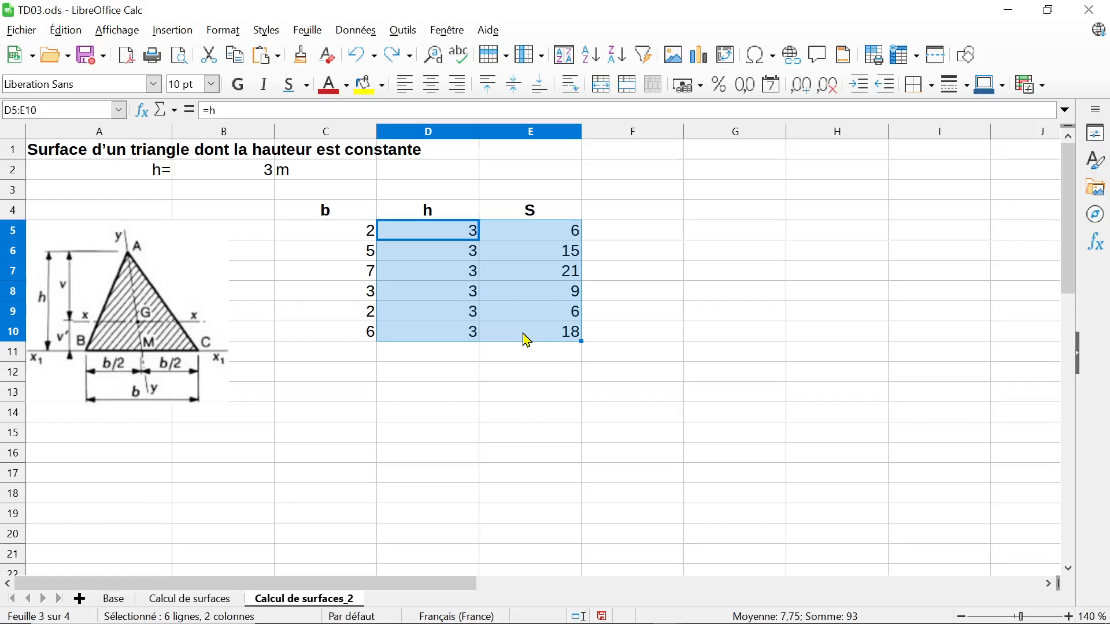
Replace the height formula in cell D7 with the constant value 3
left_click(468, 281)
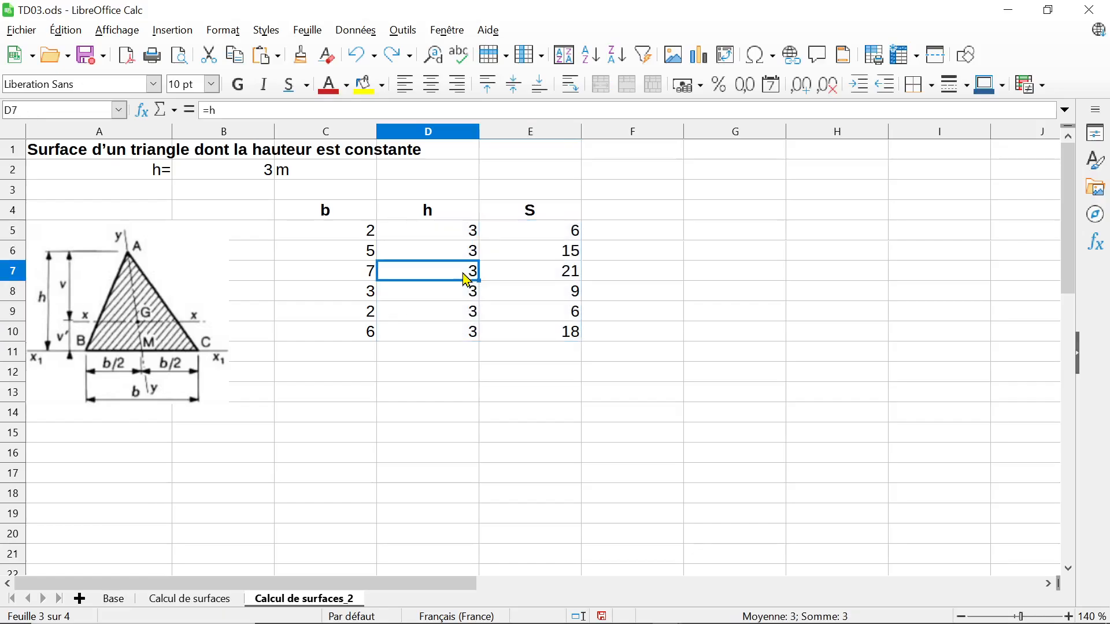
double_click(465, 277)
key("Return")
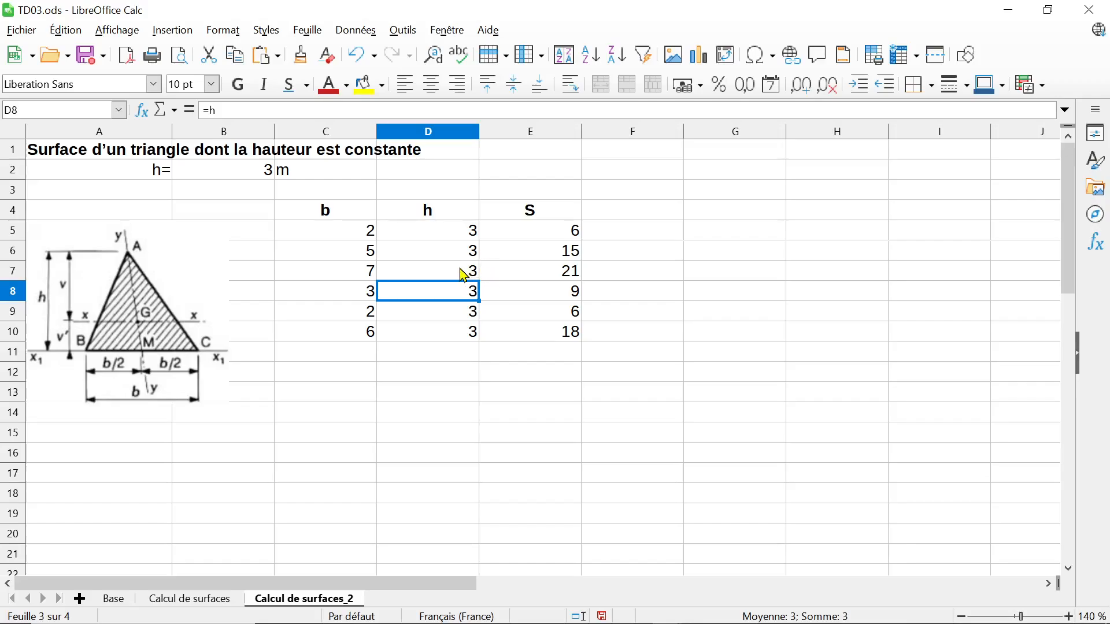
left_click(463, 274)
left_click(476, 234)
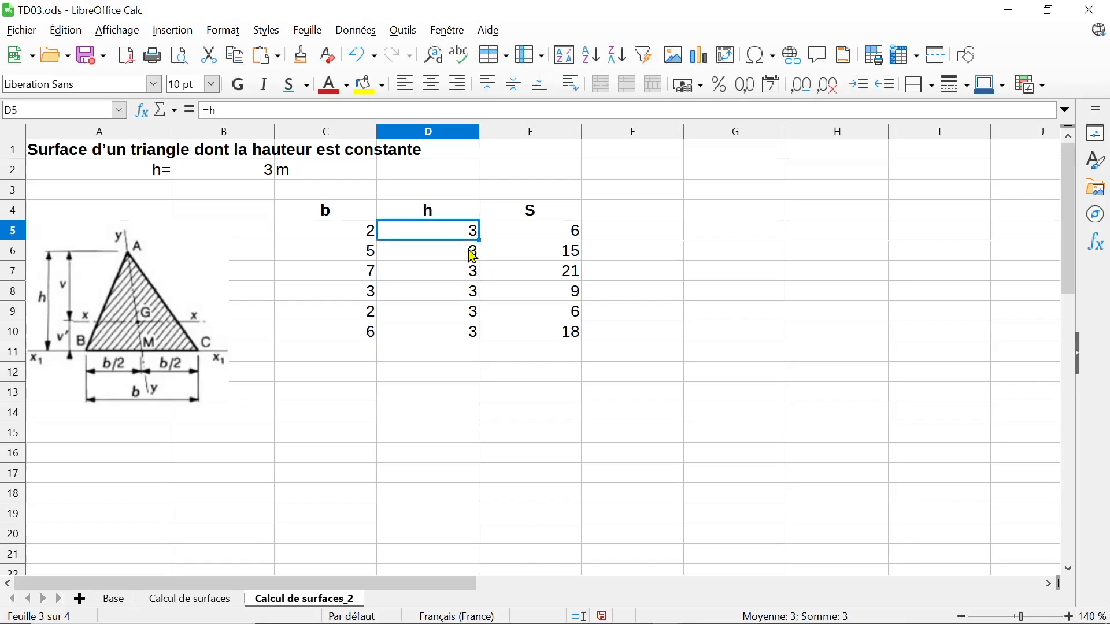
Try a value of 4 for the height h in cell B2 and undo the change
left_click(266, 177)
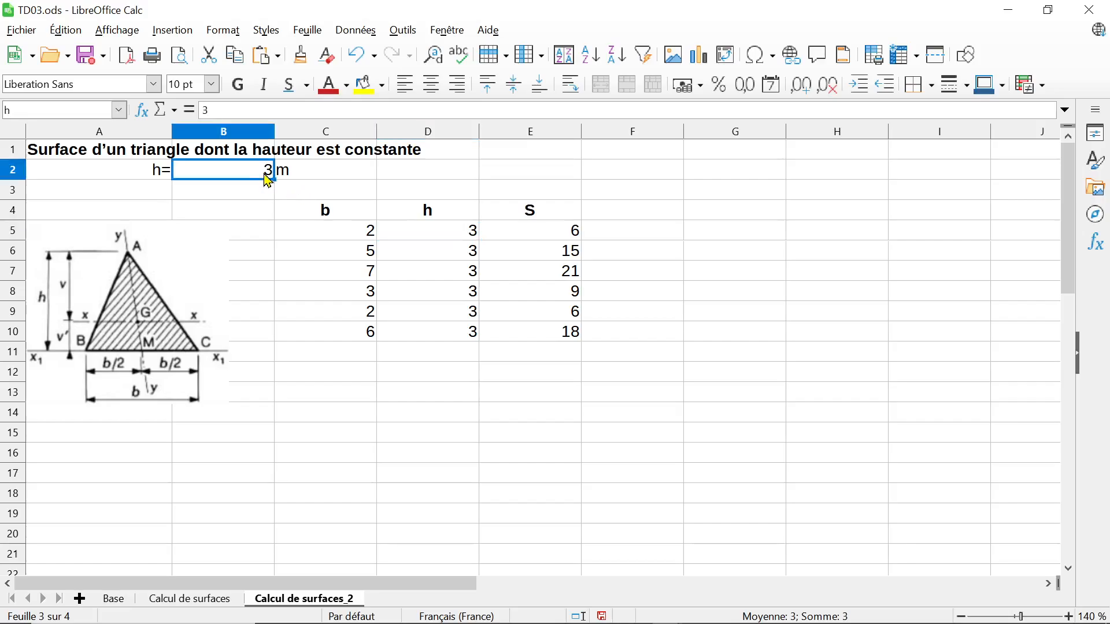
type("4")
key("Return")
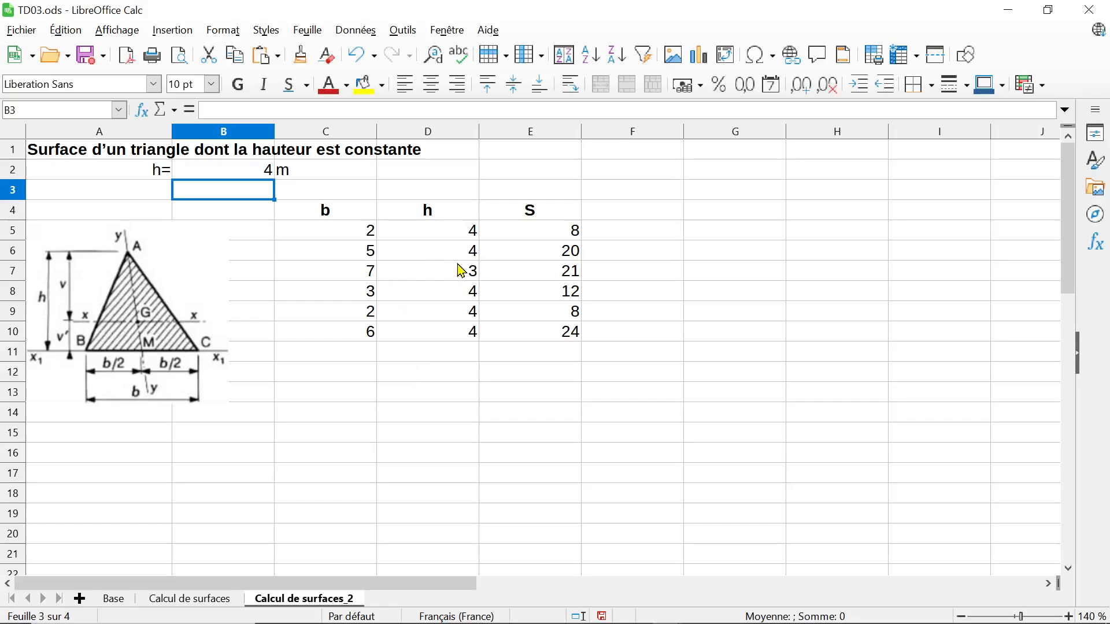
key("ctrl+z")
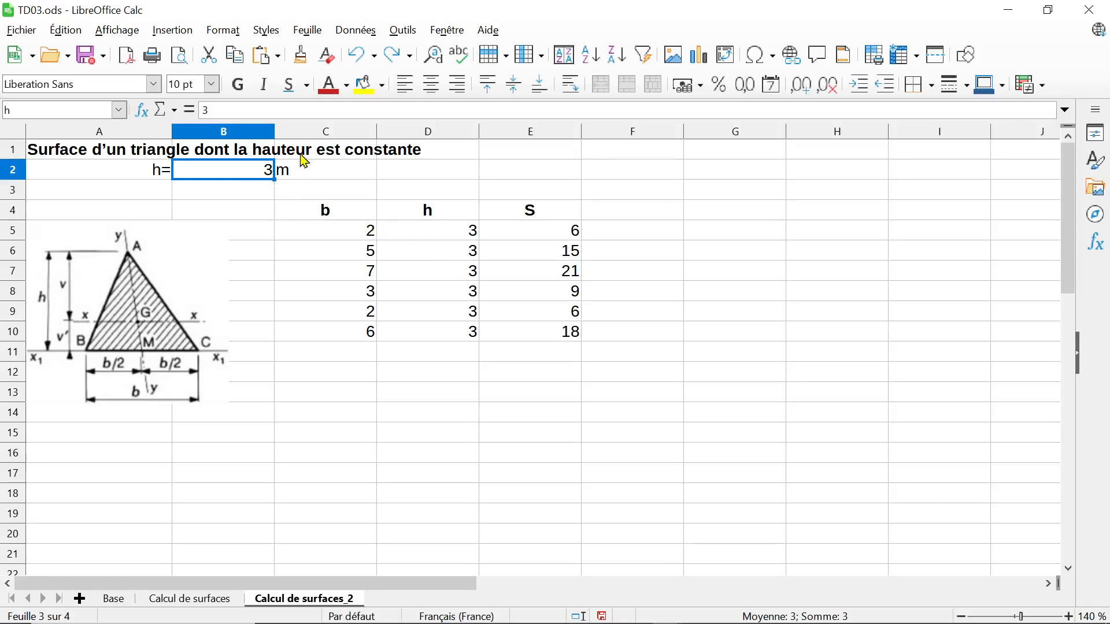
Try a yellow background on cell B2 and the range C5:C10, and undo both fills
left_click(364, 86)
left_click_drag(356, 219, 349, 340)
left_click(366, 86)
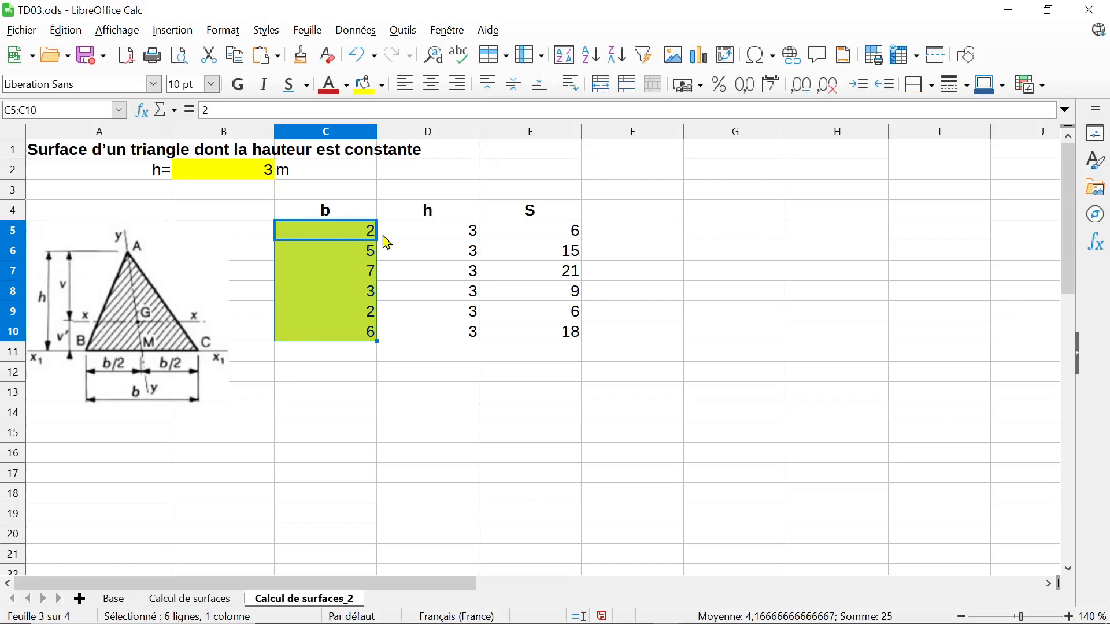
key("ctrl+z")
key("ctrl+z")
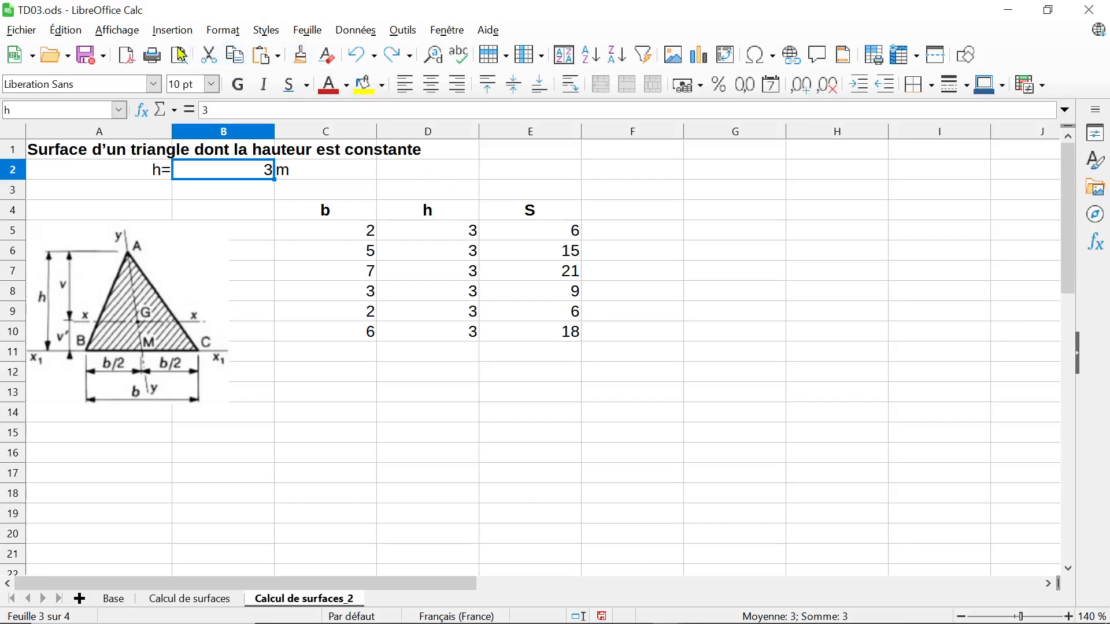
Display the list of cell styles
left_click(110, 32)
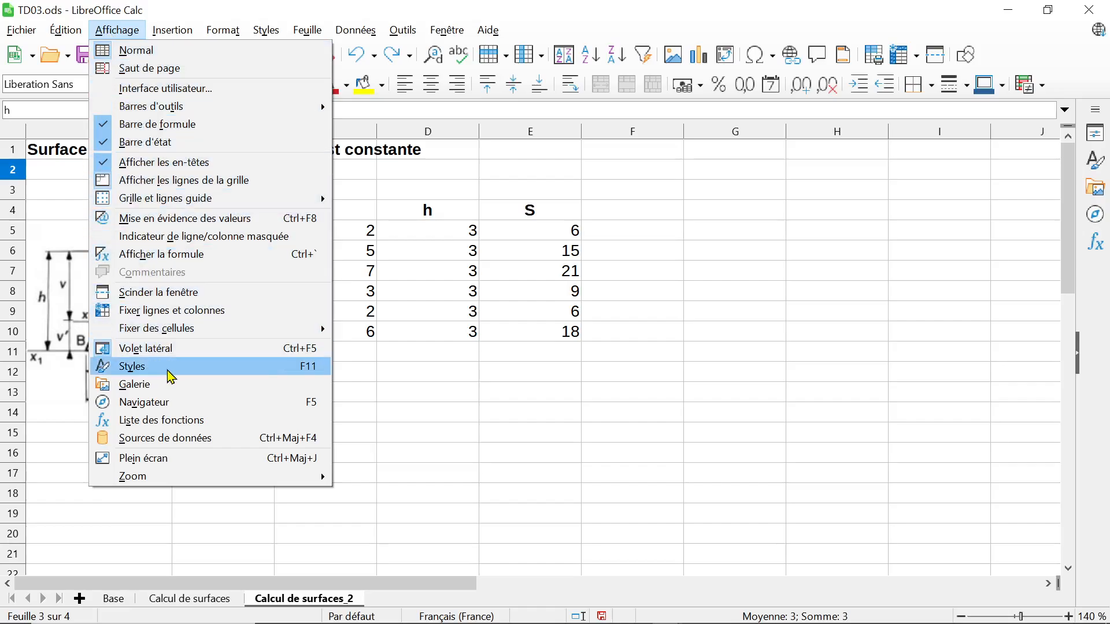
left_click(462, 424)
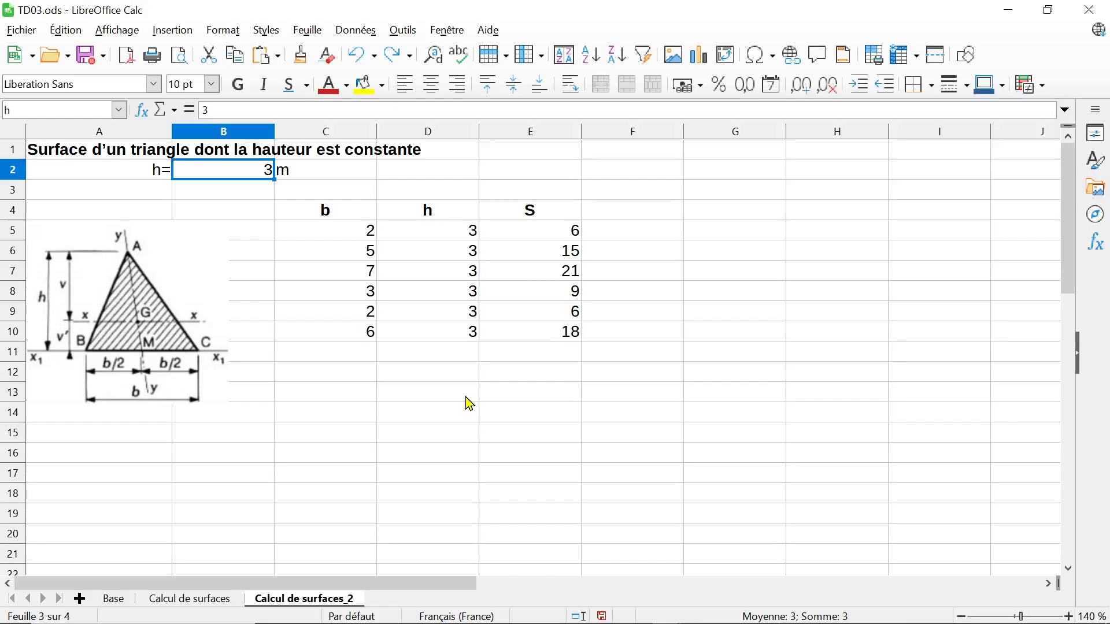
key("F11")
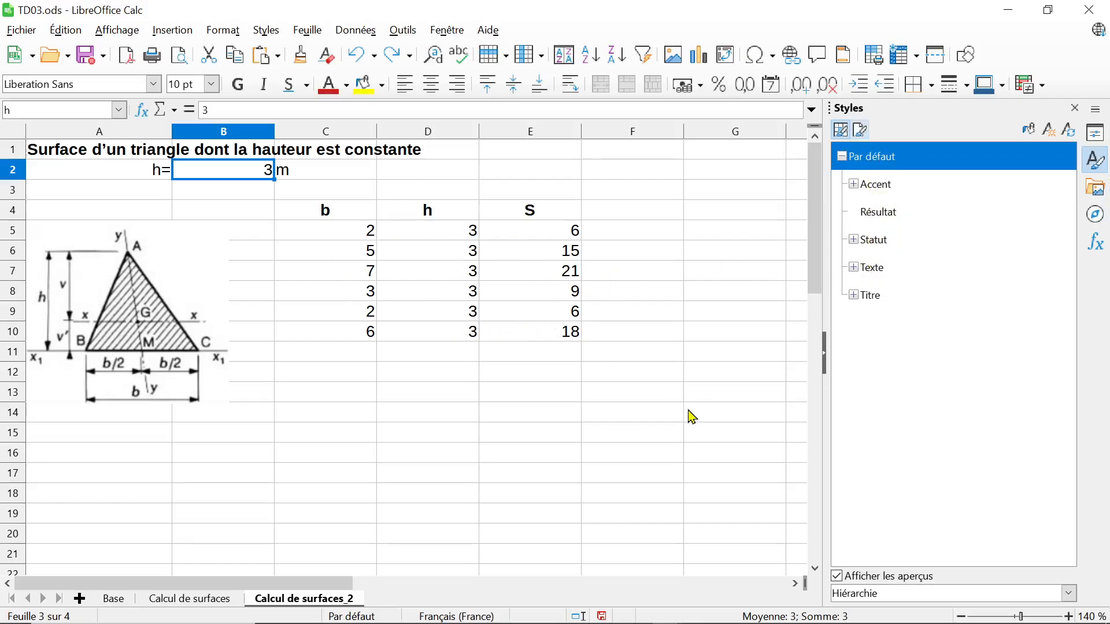
Try the Résultat cell style on cell E5 and undo it
left_click(373, 236)
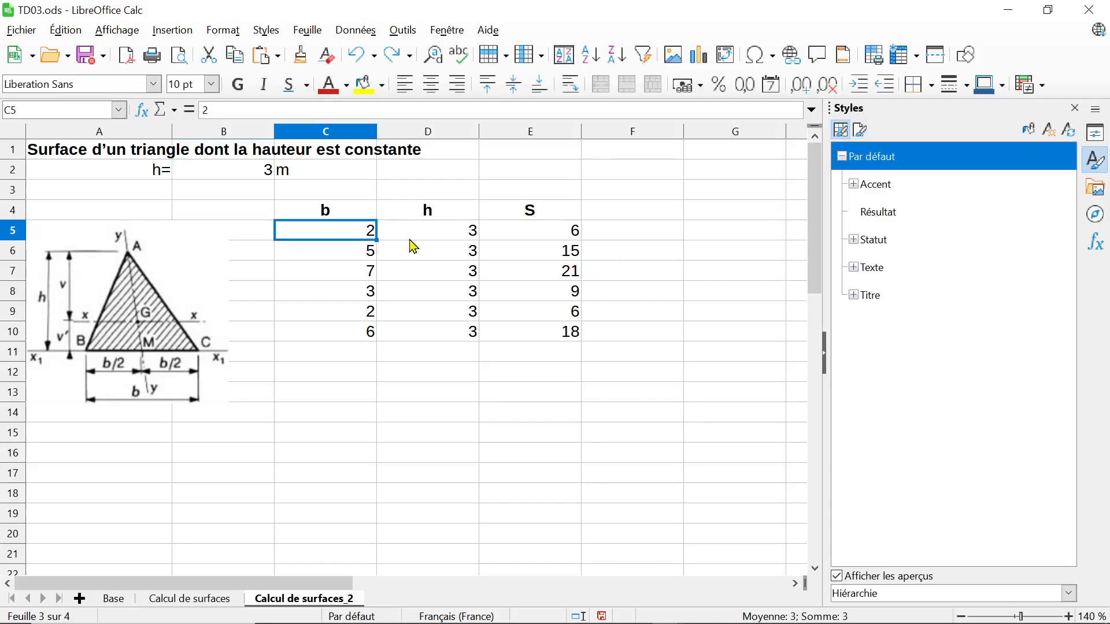
left_click(540, 237)
double_click(874, 213)
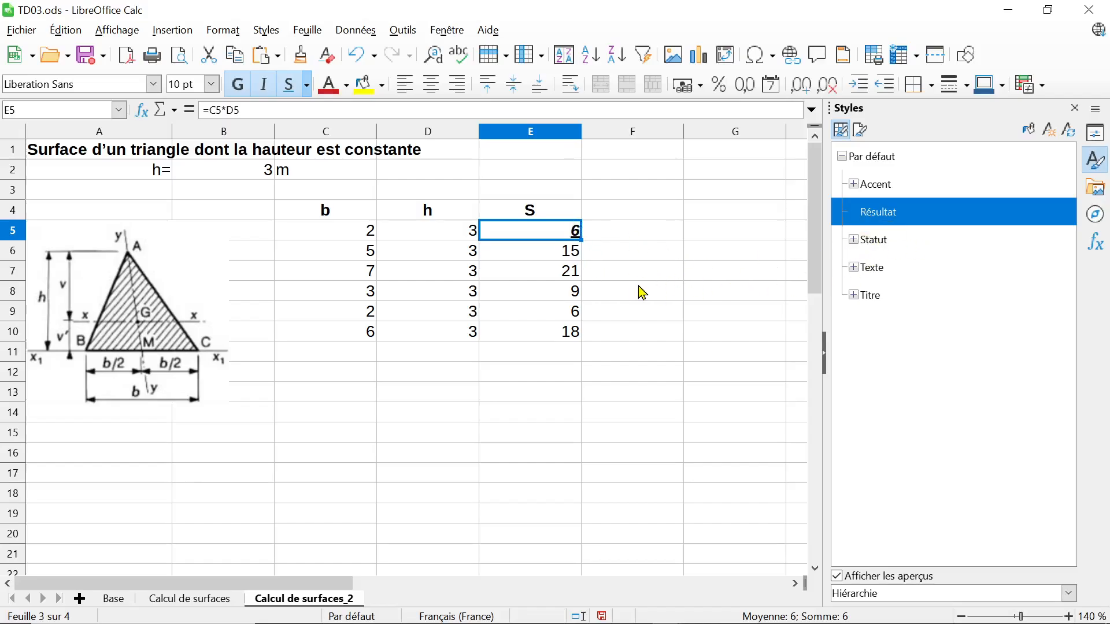
left_click(689, 270)
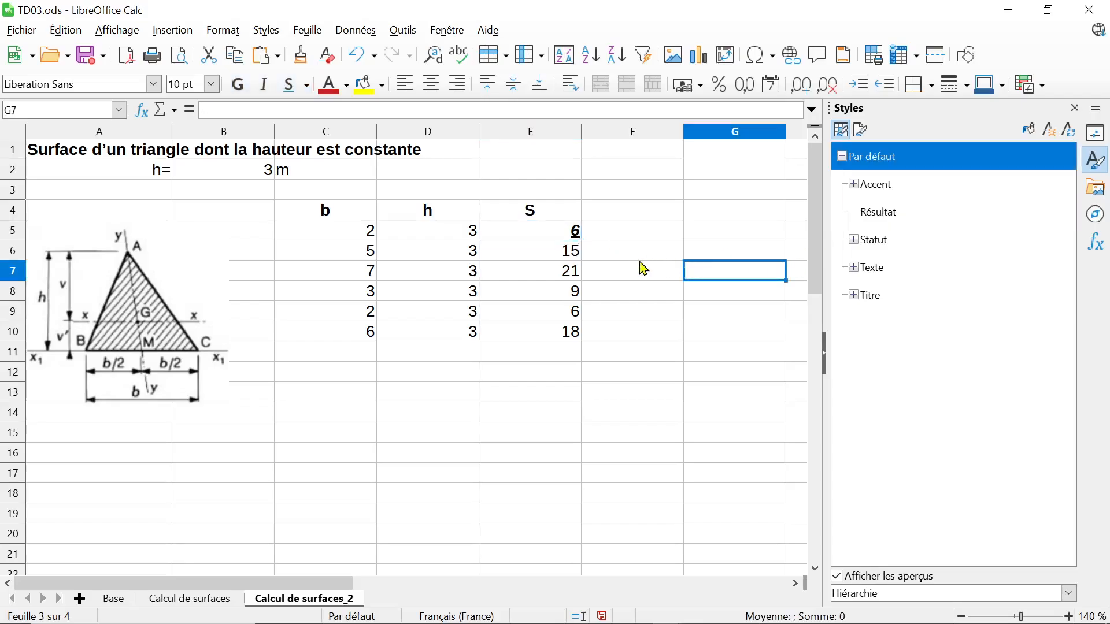
key("ctrl+z")
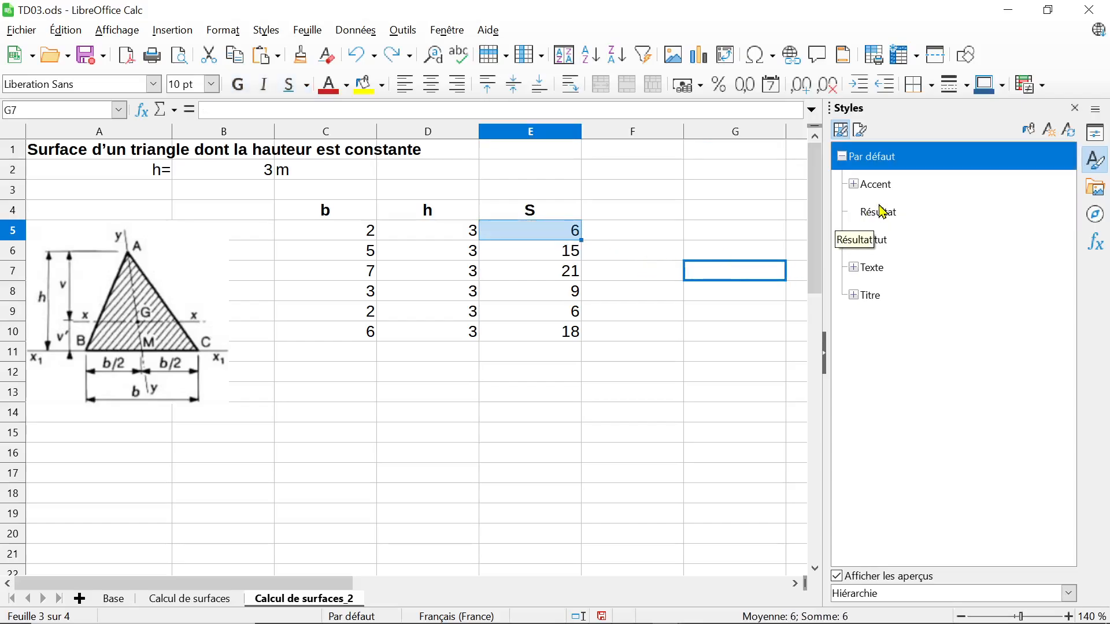
Start a new cell style named SAISIE that inherits from Par défaut
left_click(359, 237)
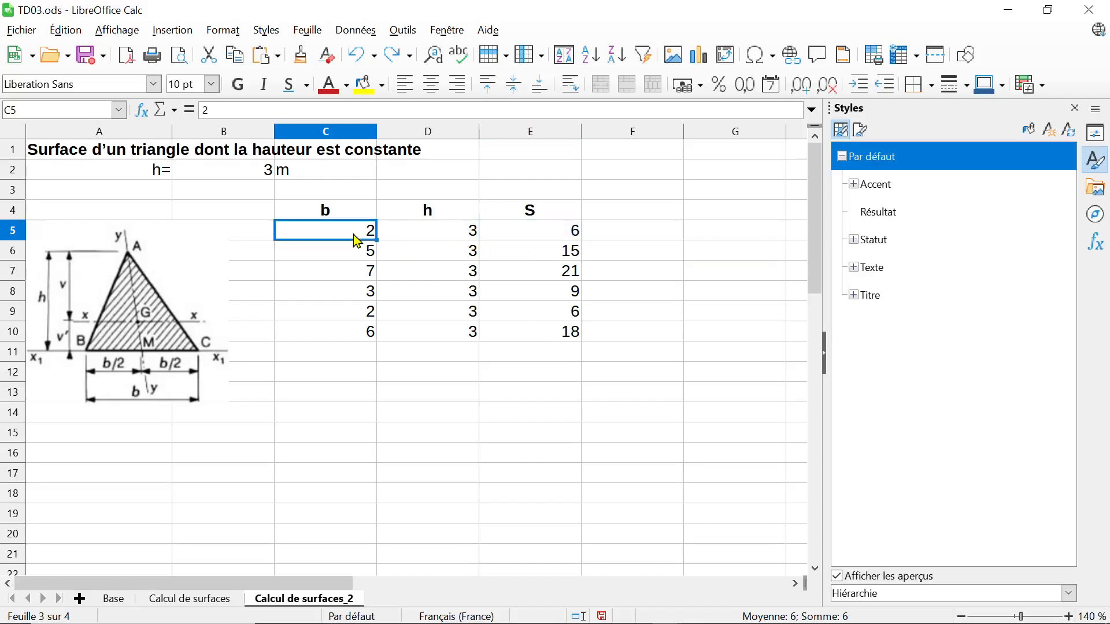
right_click(892, 222)
left_click(910, 229)
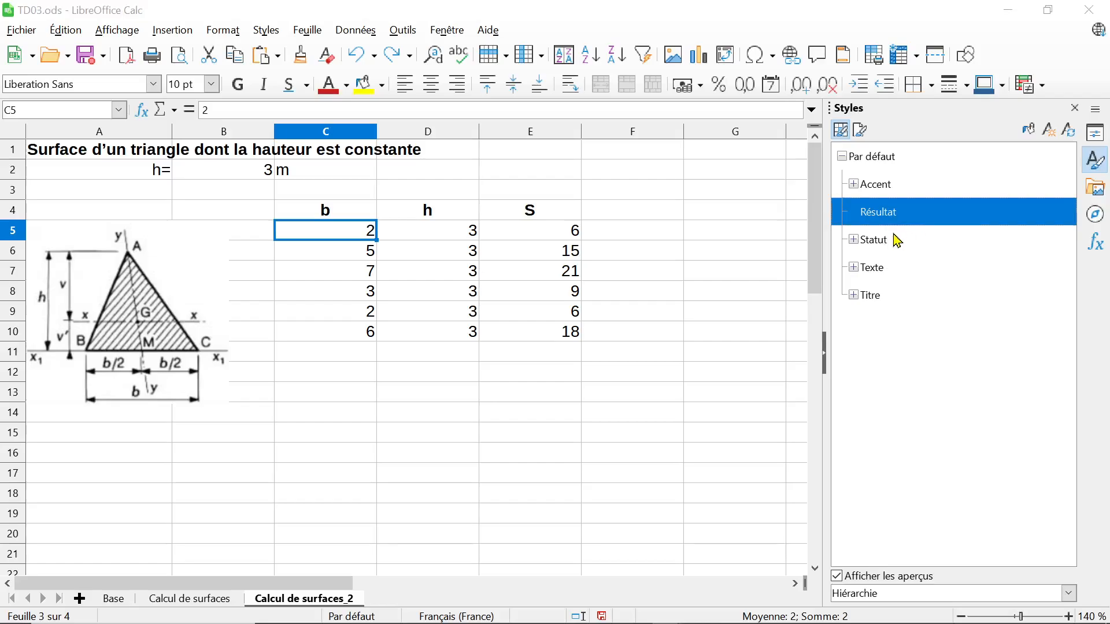
left_click_drag(493, 176, 368, 171)
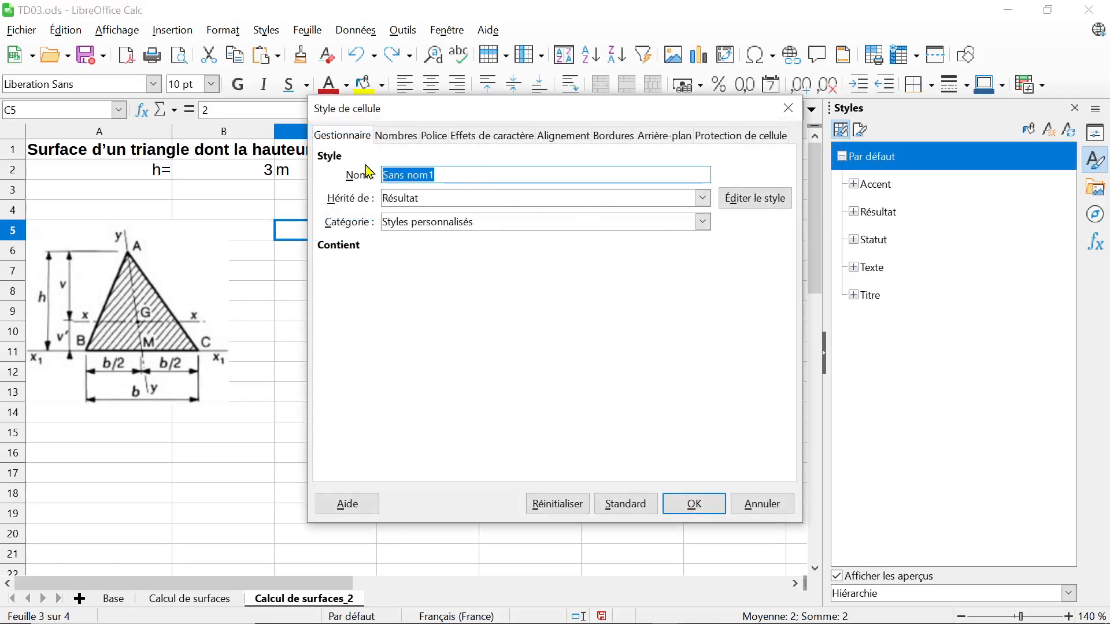
type("SAISIE")
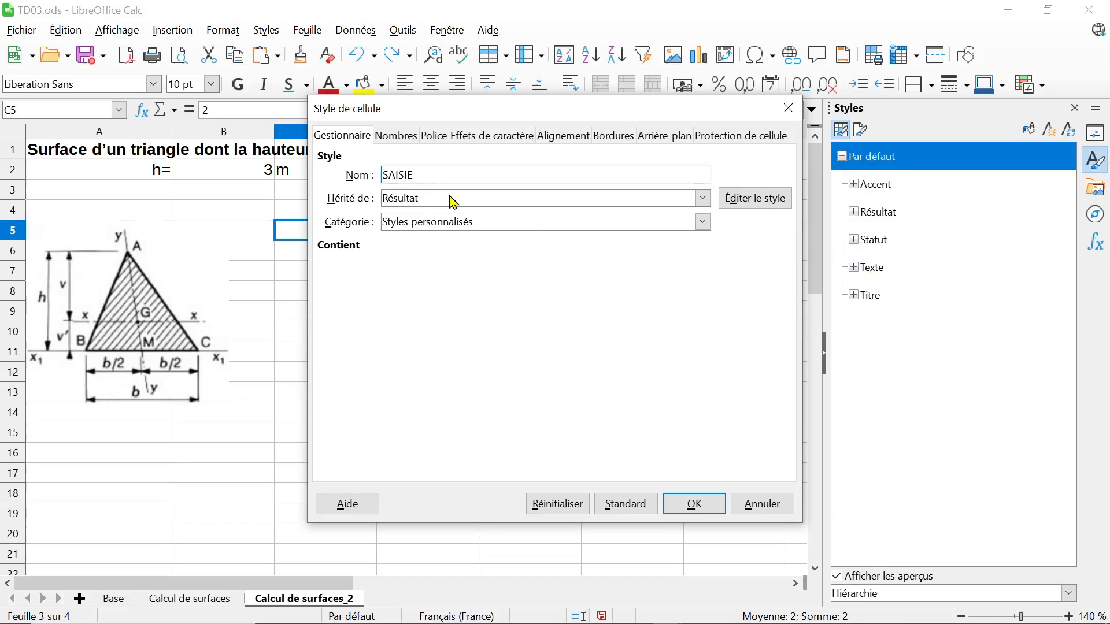
left_click(703, 198)
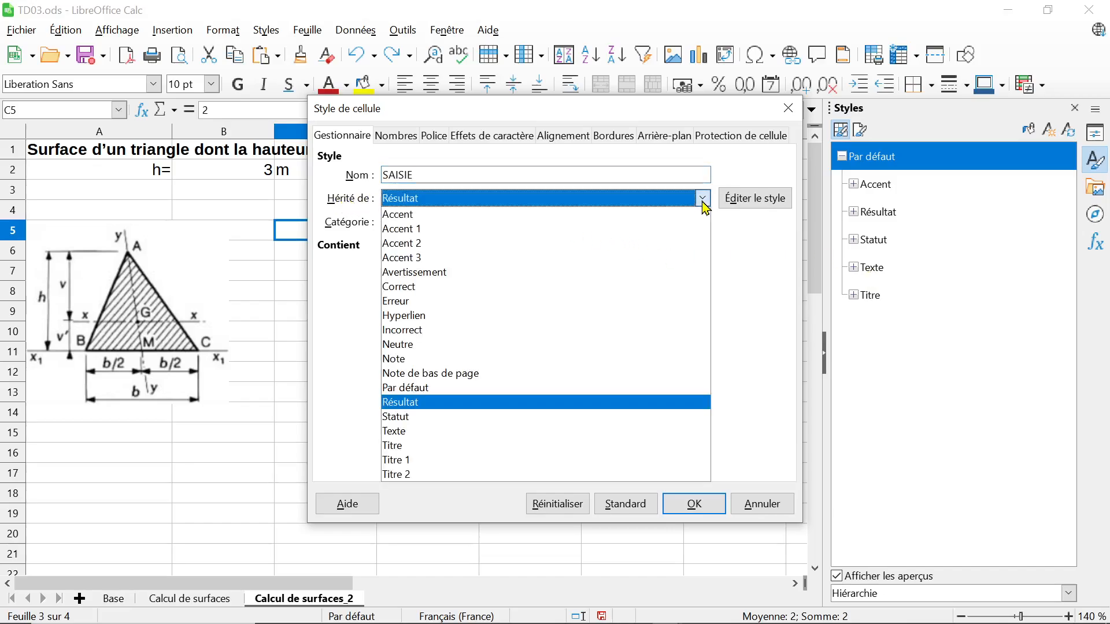
left_click(441, 389)
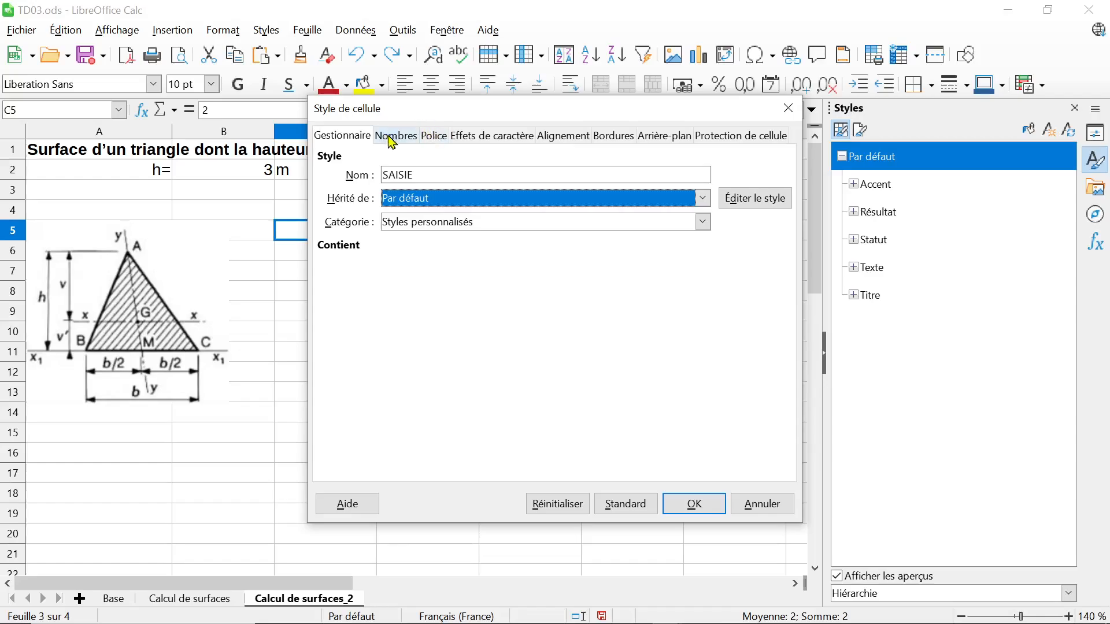
Give the SAISIE style a yellow background (ffff00) and validate the style
left_click(433, 141)
left_click(478, 141)
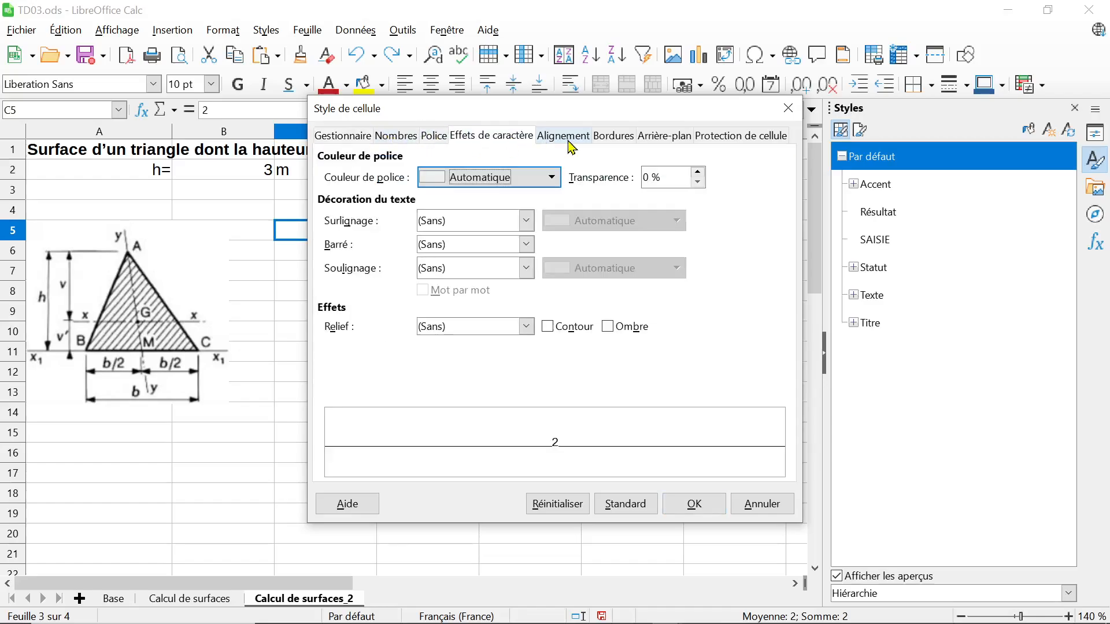
left_click(570, 142)
left_click(495, 141)
left_click(603, 141)
left_click(565, 139)
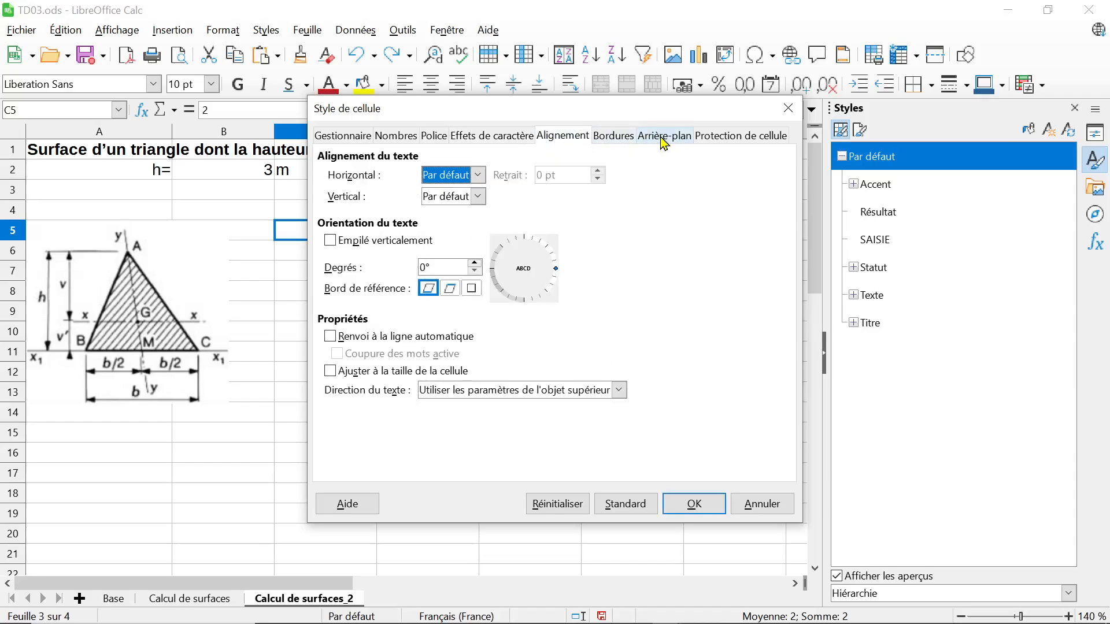
left_click(664, 139)
left_click(581, 162)
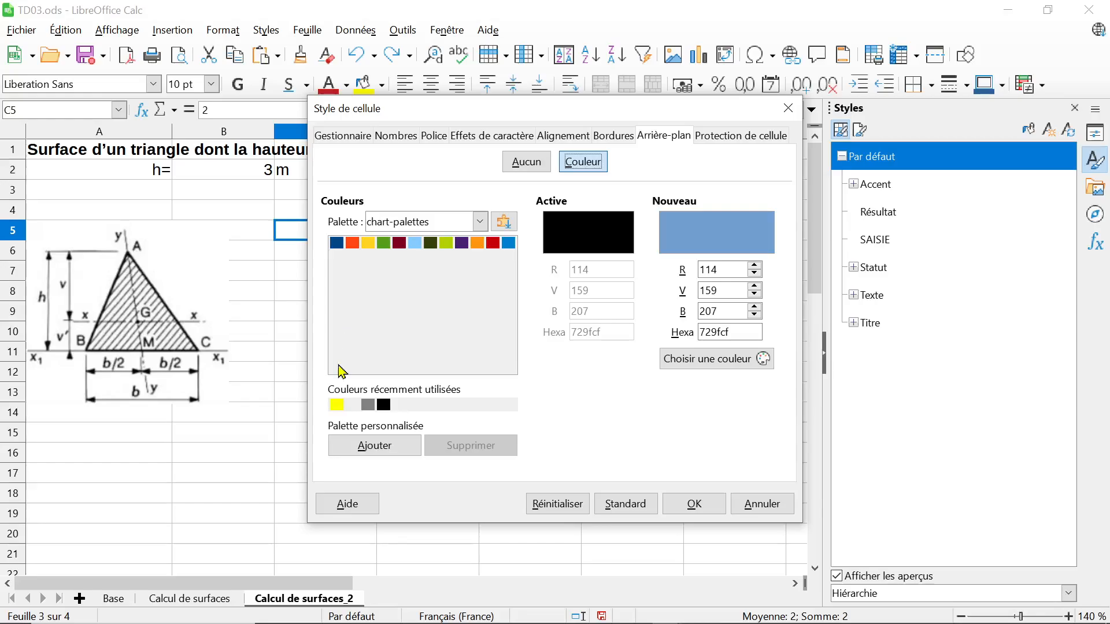
left_click(336, 404)
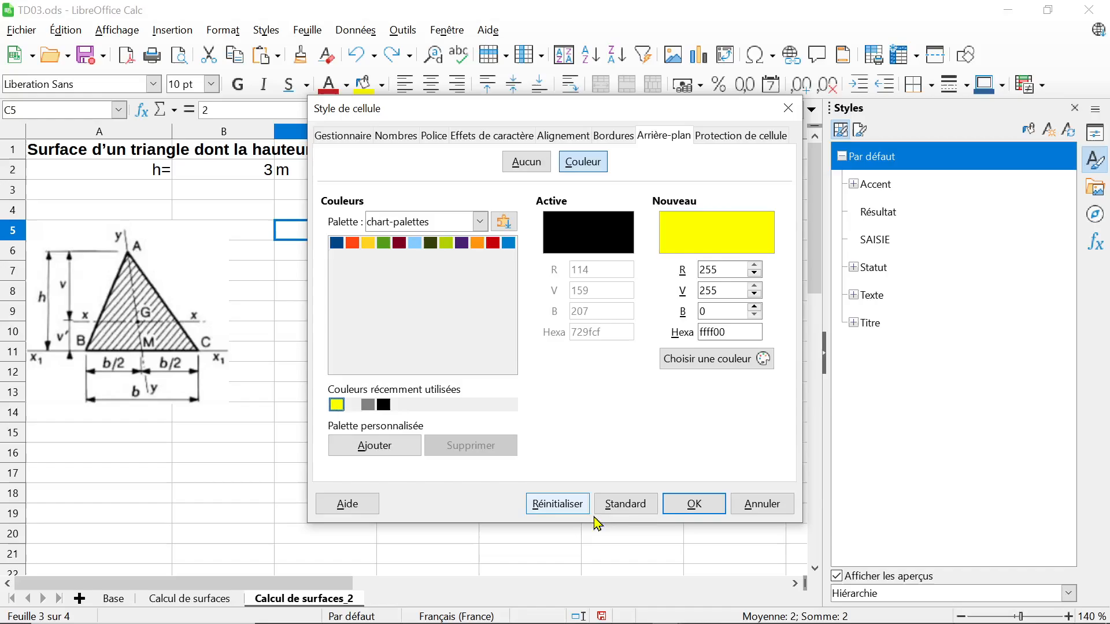
left_click(696, 514)
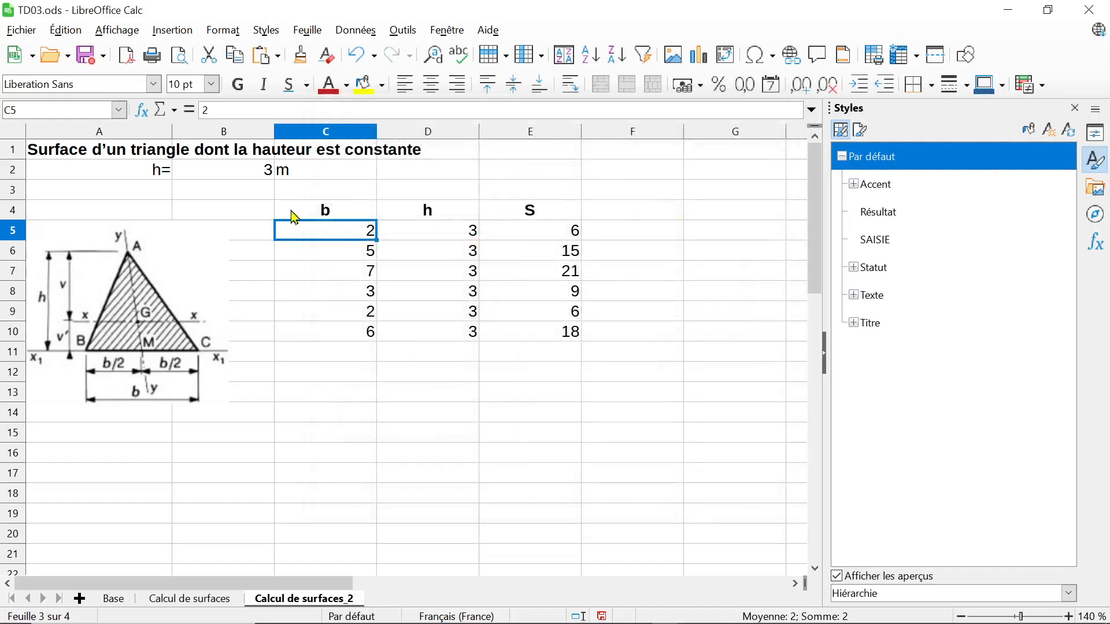
Try the SAISIE style on the height value in cell B2 and undo it
left_click(259, 176)
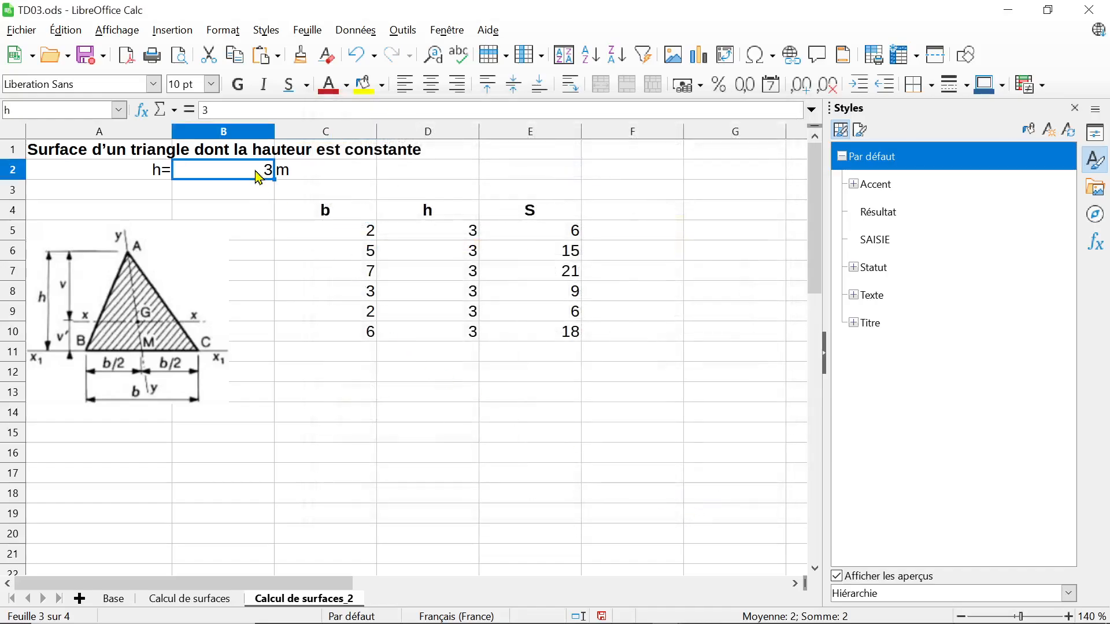
double_click(881, 243)
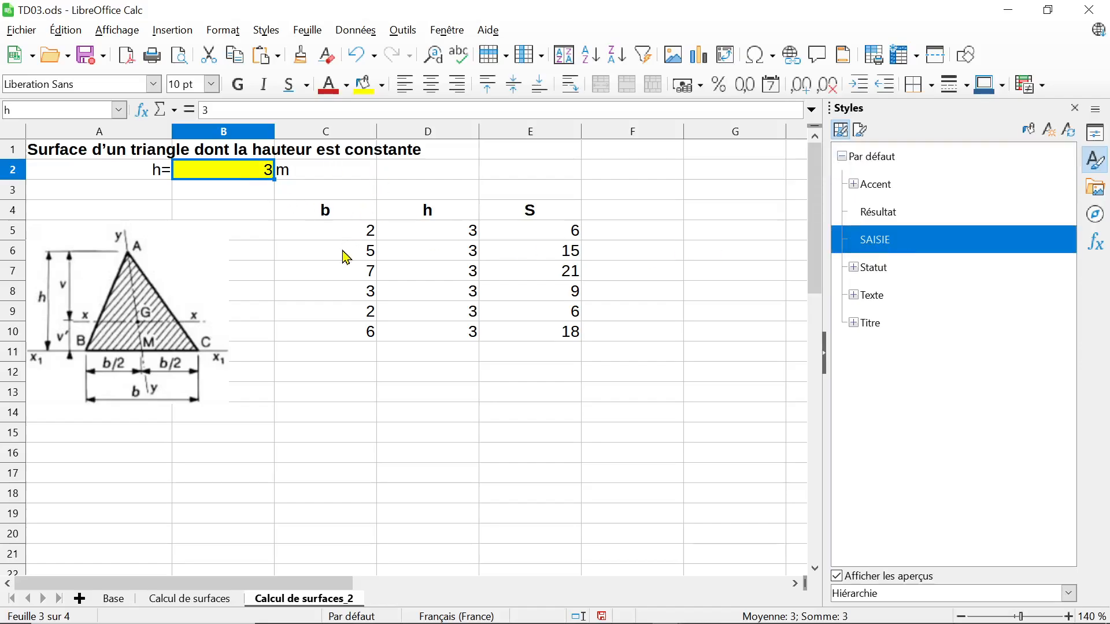
key("ctrl+z")
left_click(267, 219)
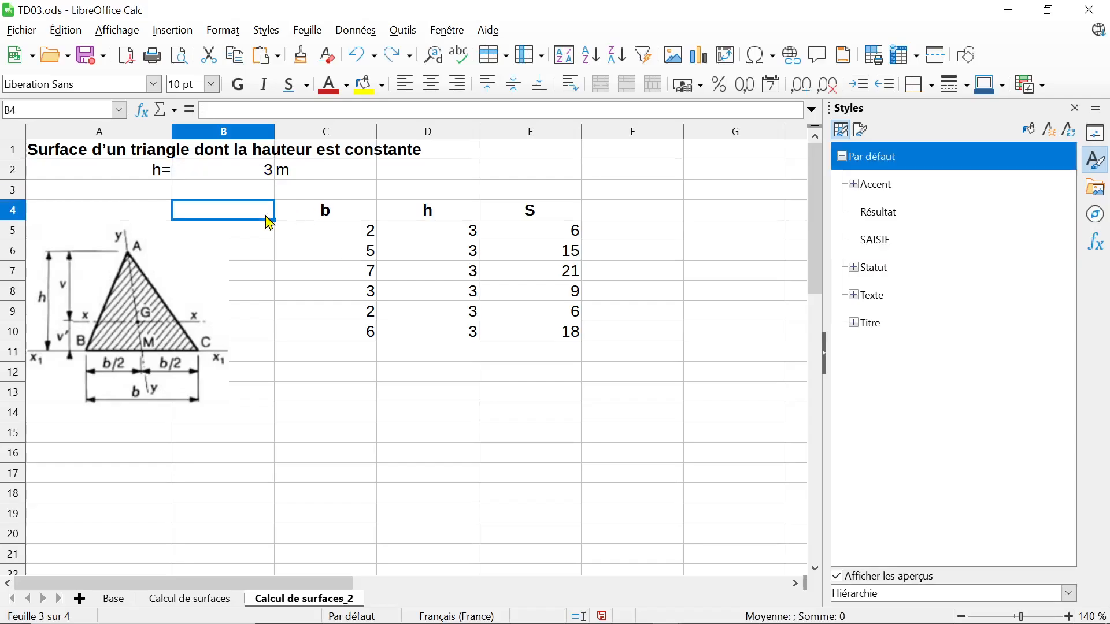
Try a multiple selection of B2, C5:C7, C9 and C10, and clear it
left_click(260, 175)
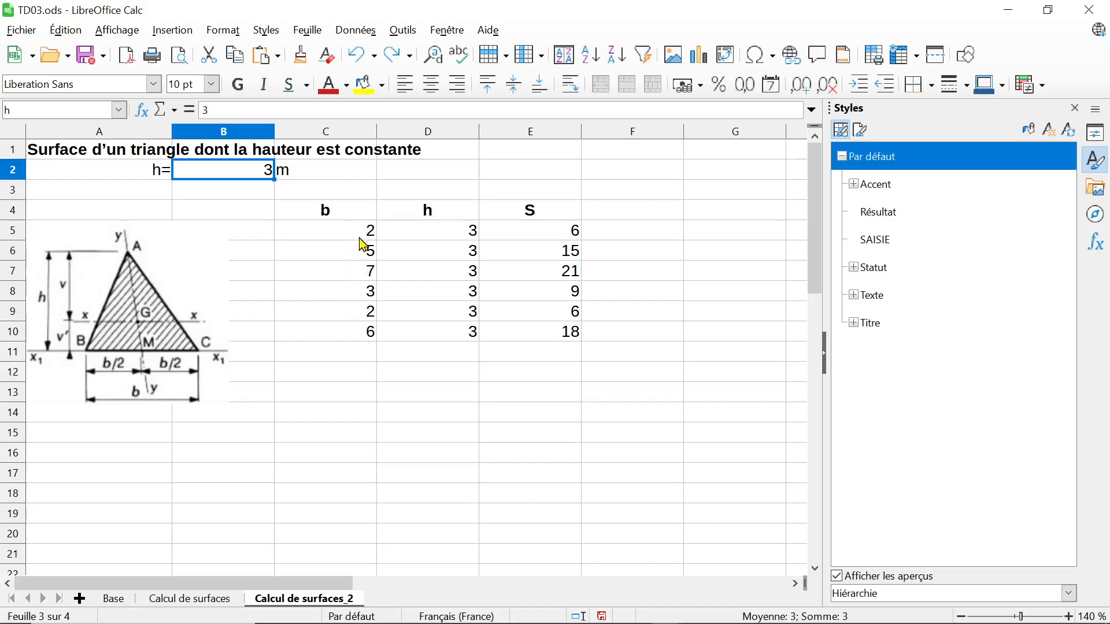
left_click_drag(359, 236, 361, 275)
left_click(355, 311, "ctrl")
left_click(354, 336, "ctrl")
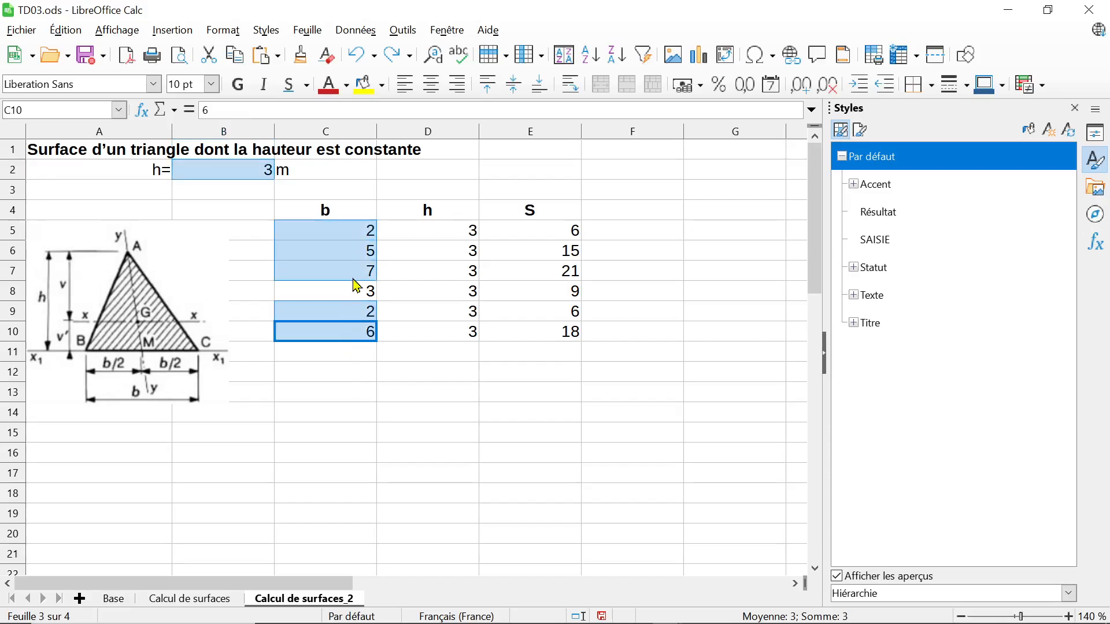
left_click(345, 363)
Select the continuous range B2:B10, and replace it with a separate selection of only B2 and B10
left_click(256, 183)
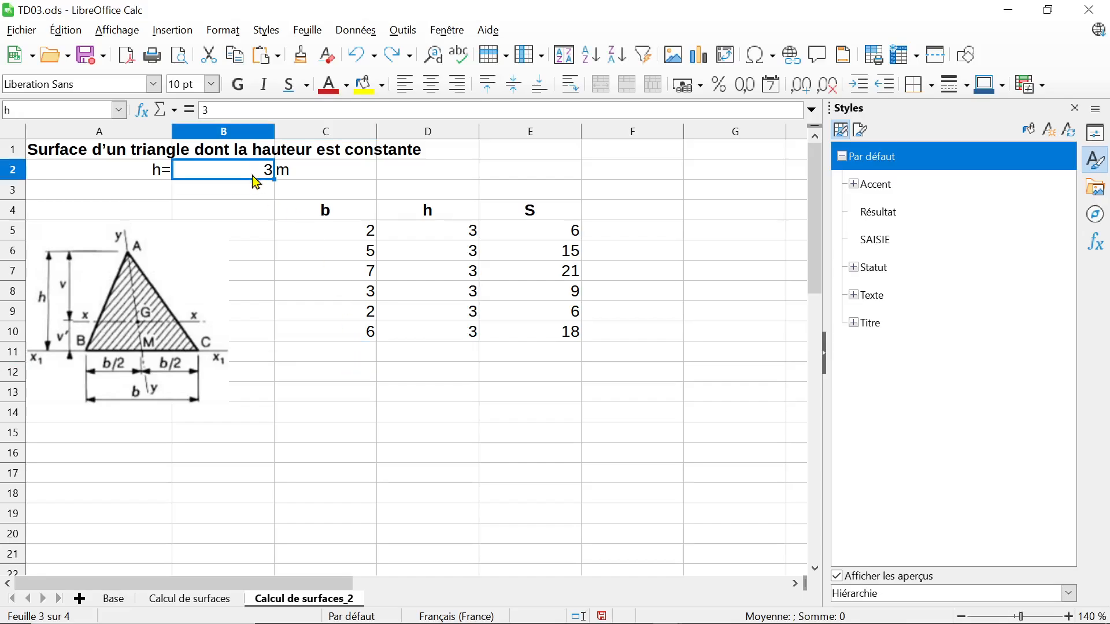
left_click_drag(256, 182, 267, 346)
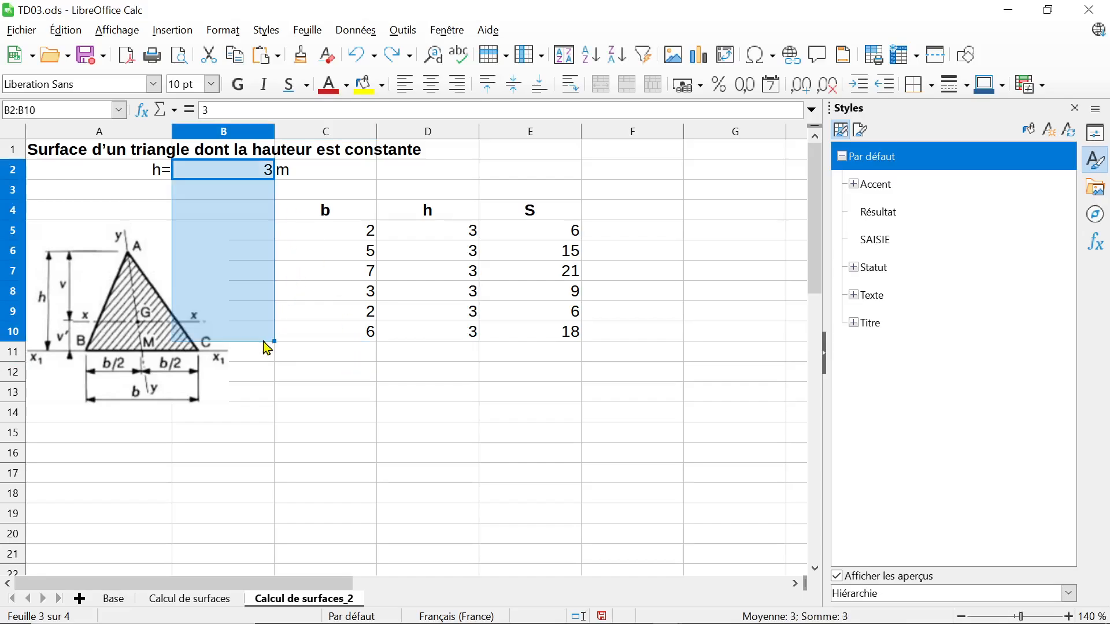
left_click(267, 174)
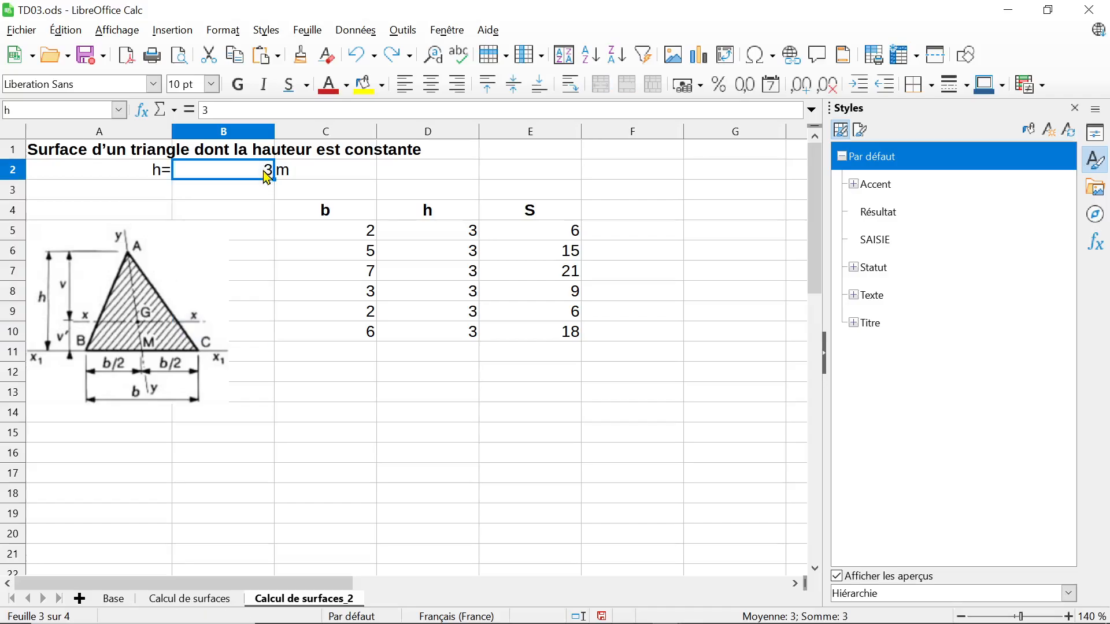
left_click(252, 333, "ctrl")
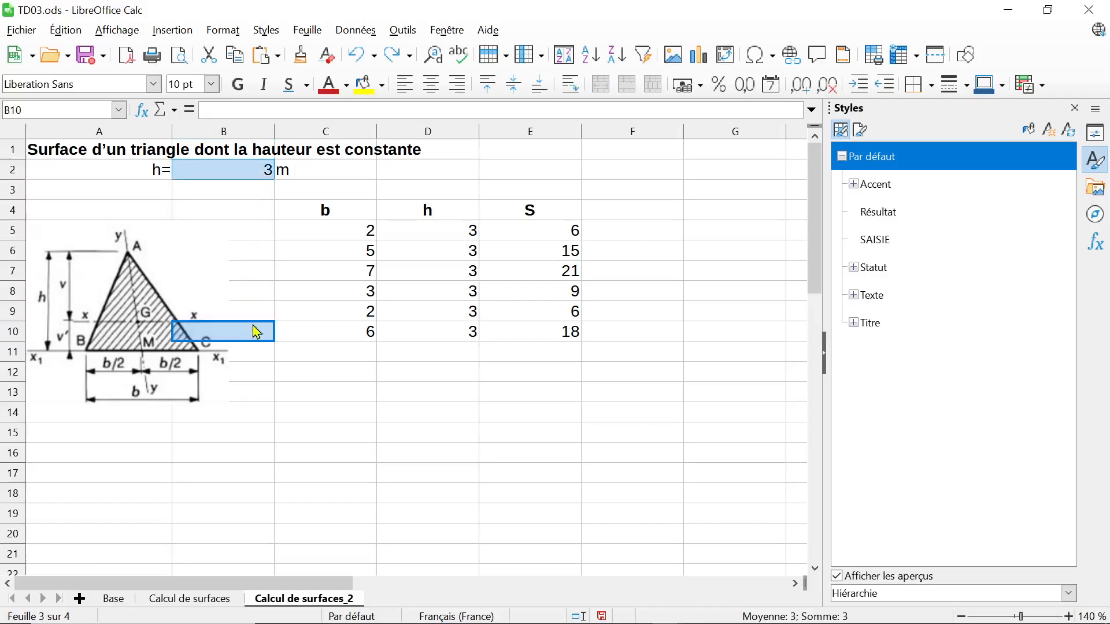
Apply the SAISIE style to the height cell B2 and the base values in C5:C10 together
left_click(300, 239)
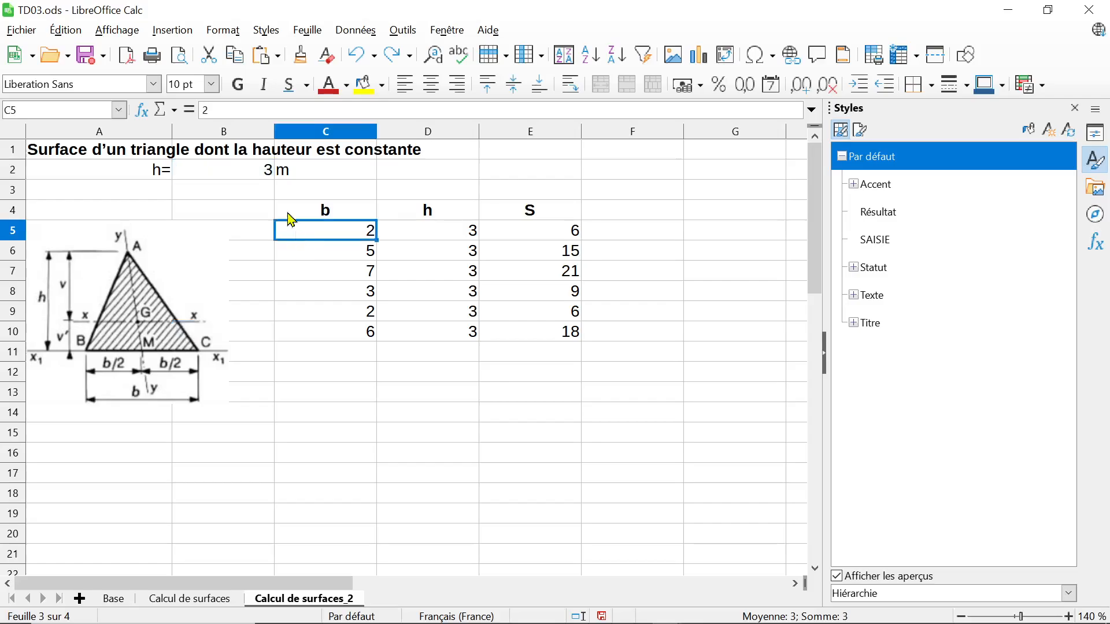
left_click(267, 179)
left_click_drag(333, 240, 344, 339)
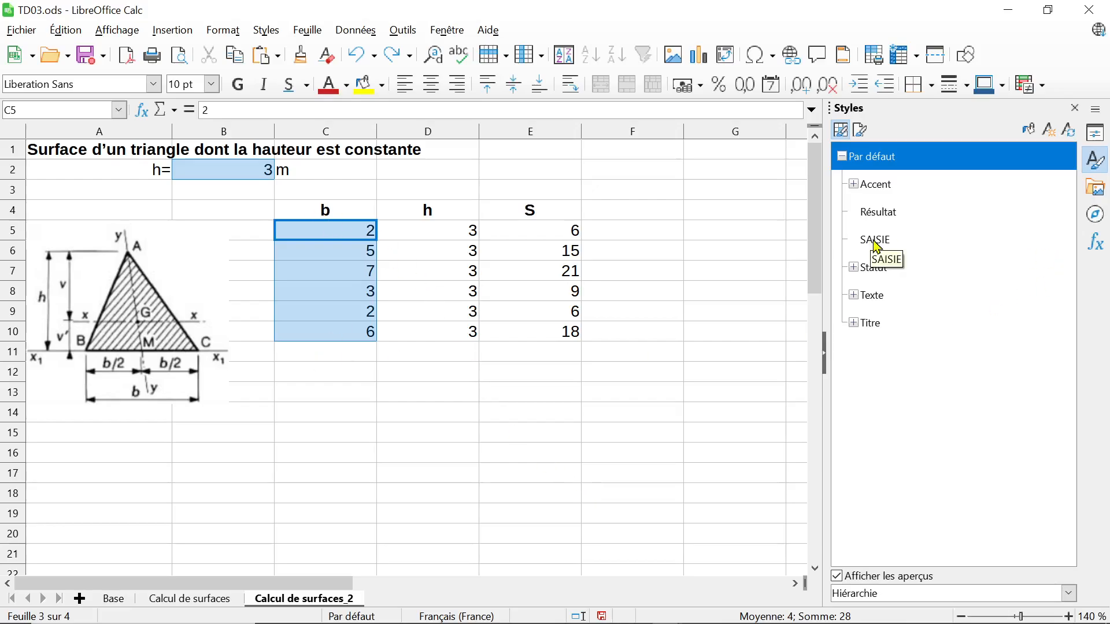
double_click(873, 240)
left_click(341, 396)
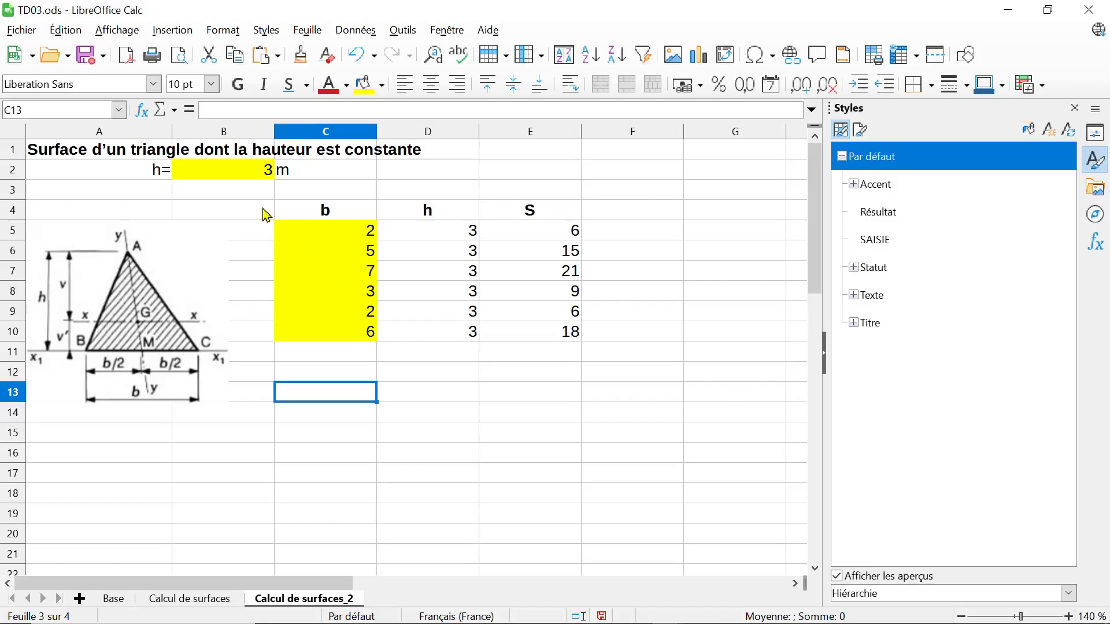
Modify the SAISIE style so its cells are no longer protected (Protégé off), and validate the style
left_click(467, 276)
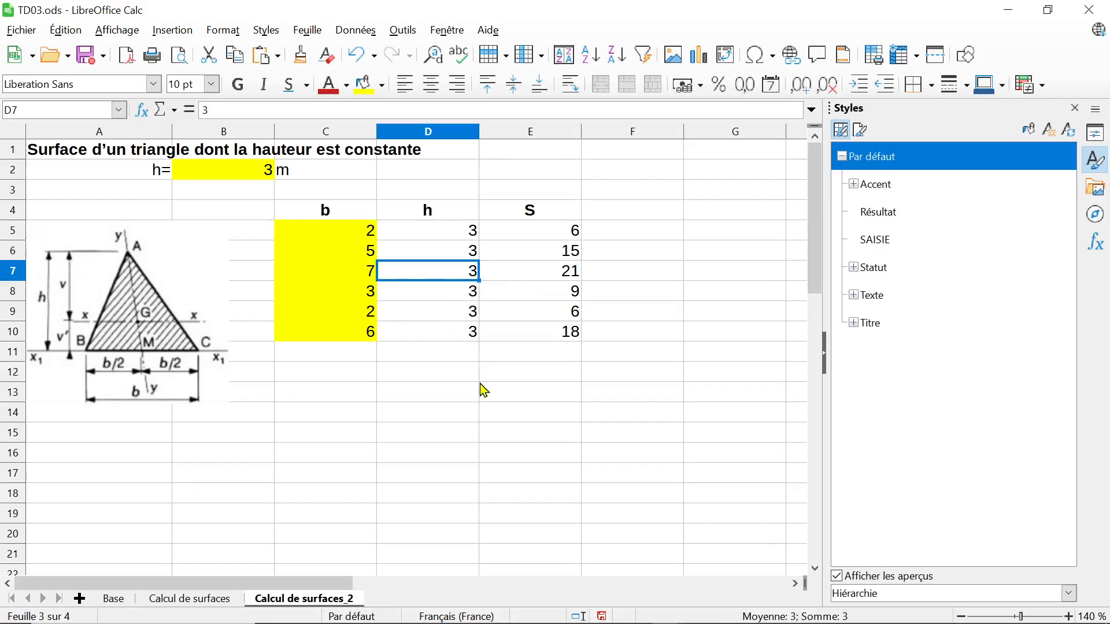
right_click(881, 247)
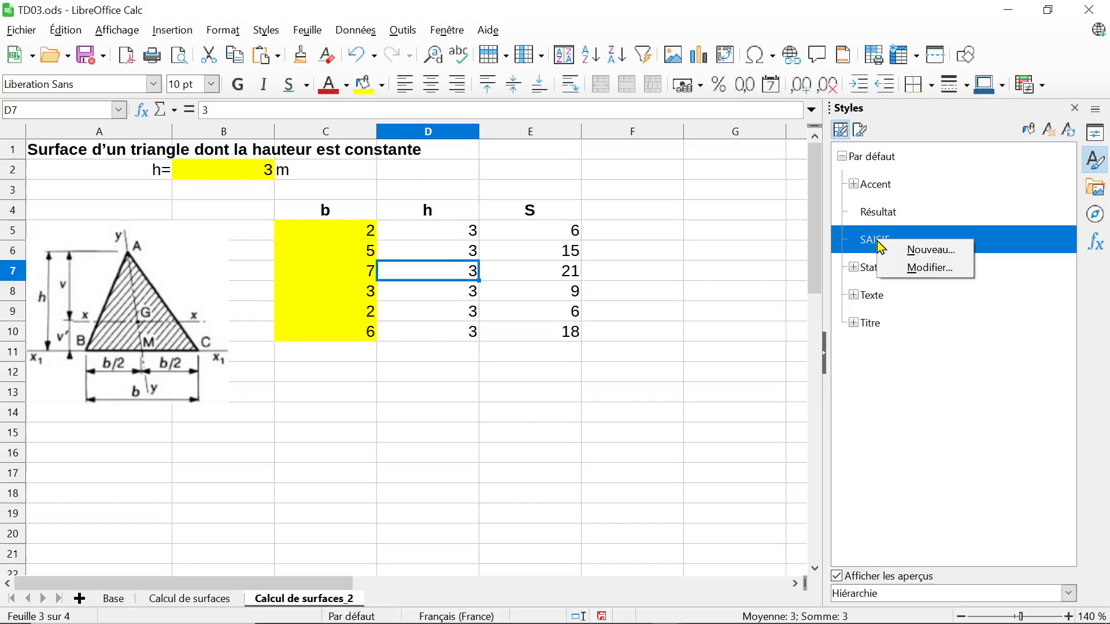
left_click(900, 271)
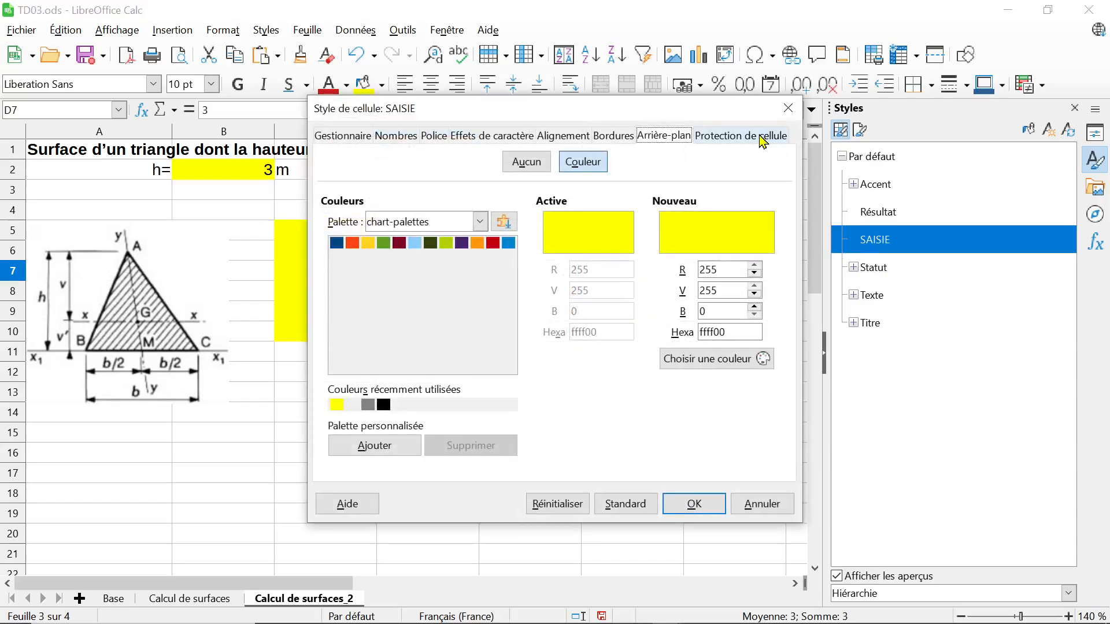
left_click(730, 139)
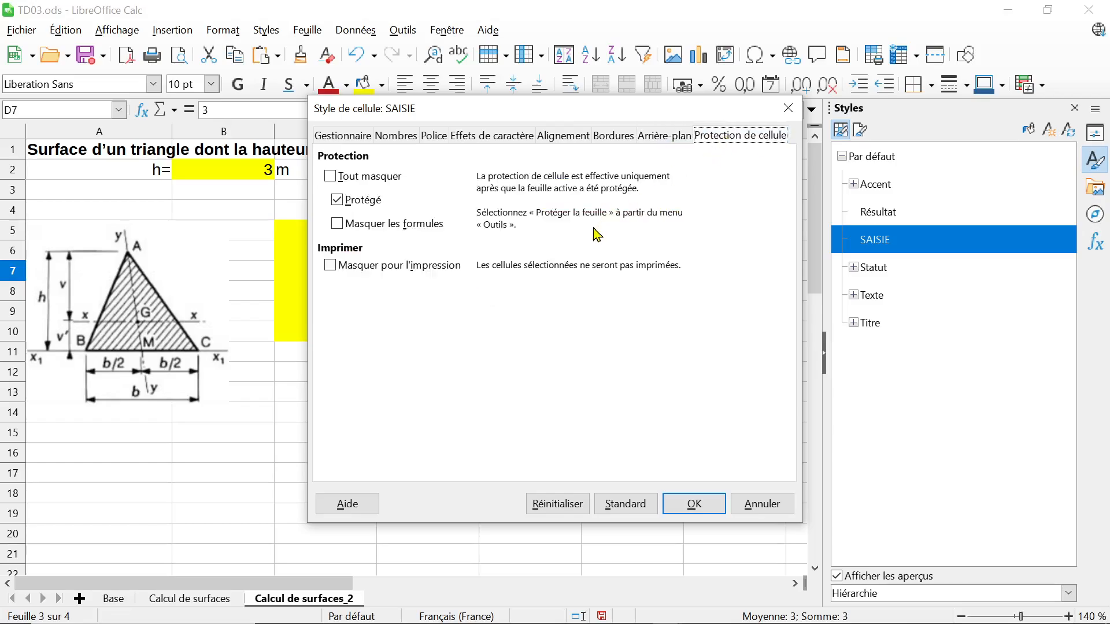
left_click(338, 201)
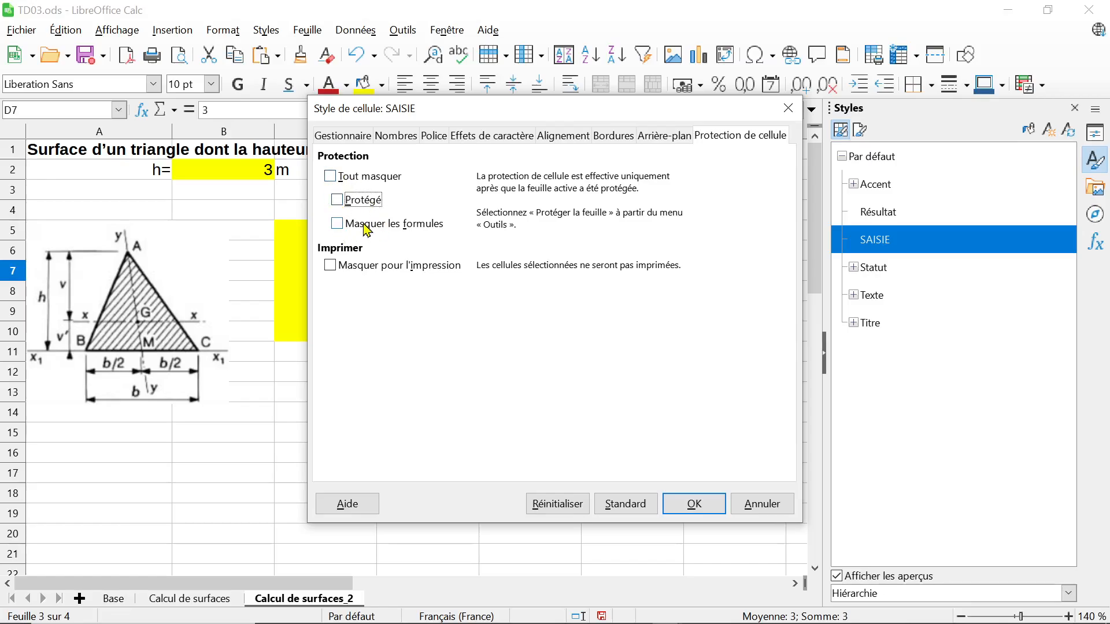
left_click(693, 504)
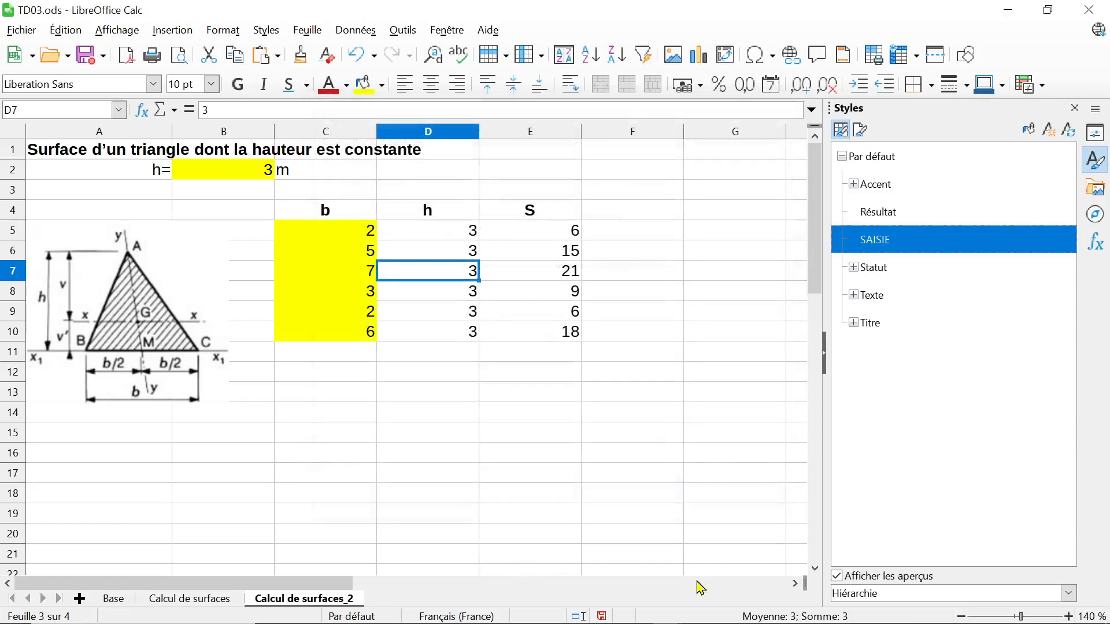
left_click(658, 492)
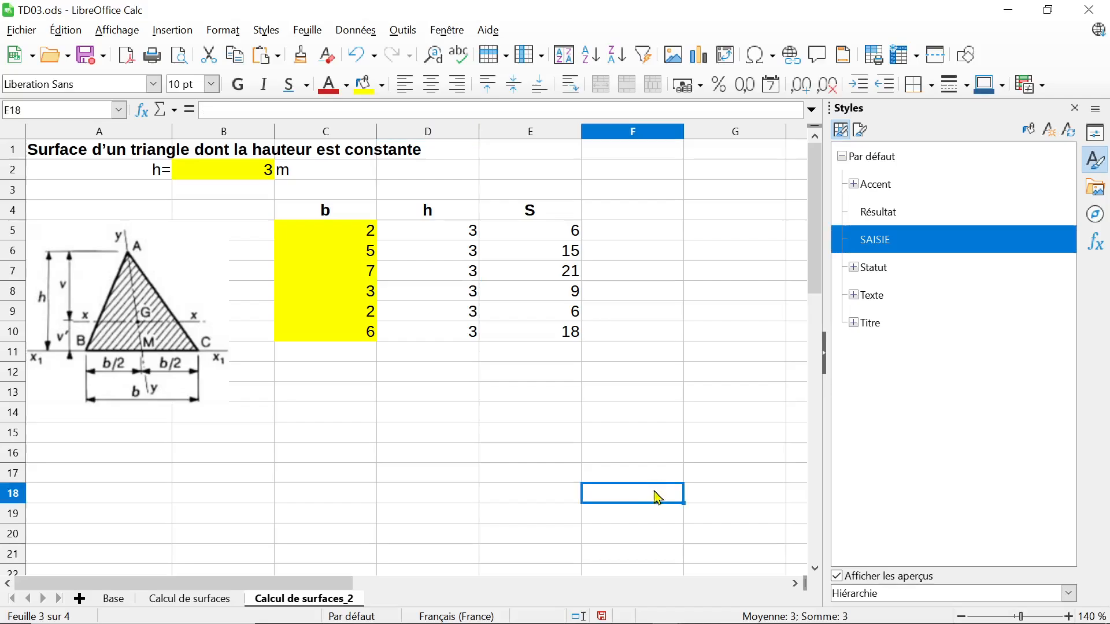
Protect the sheet Calcul de surfaces_2 without a password, allowing selection of both protected and unprotected cells
right_click(308, 603)
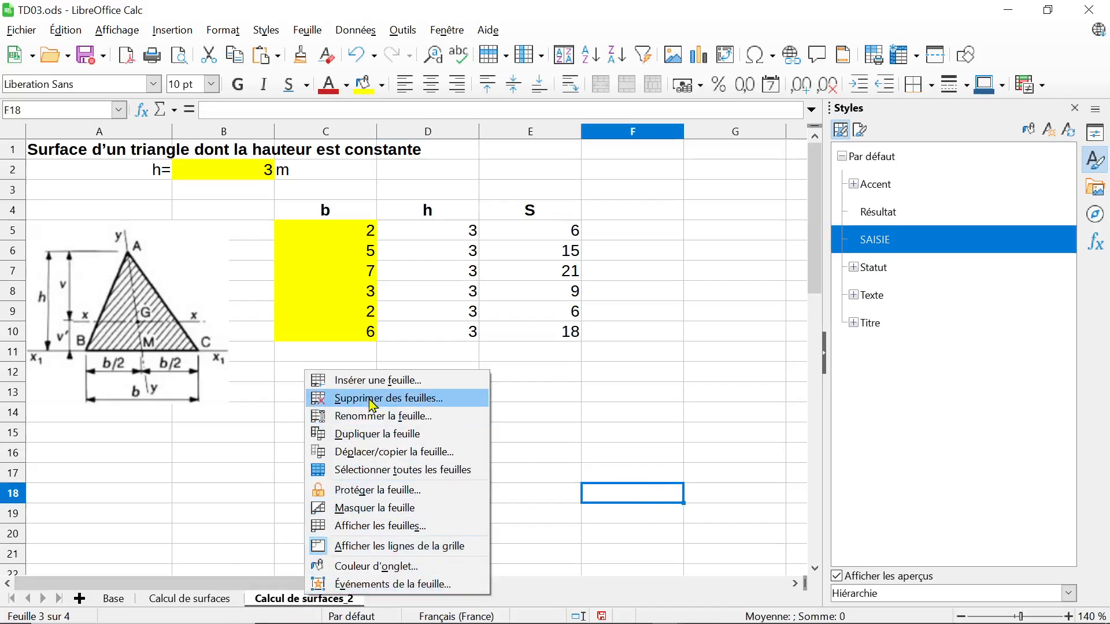
left_click(383, 495)
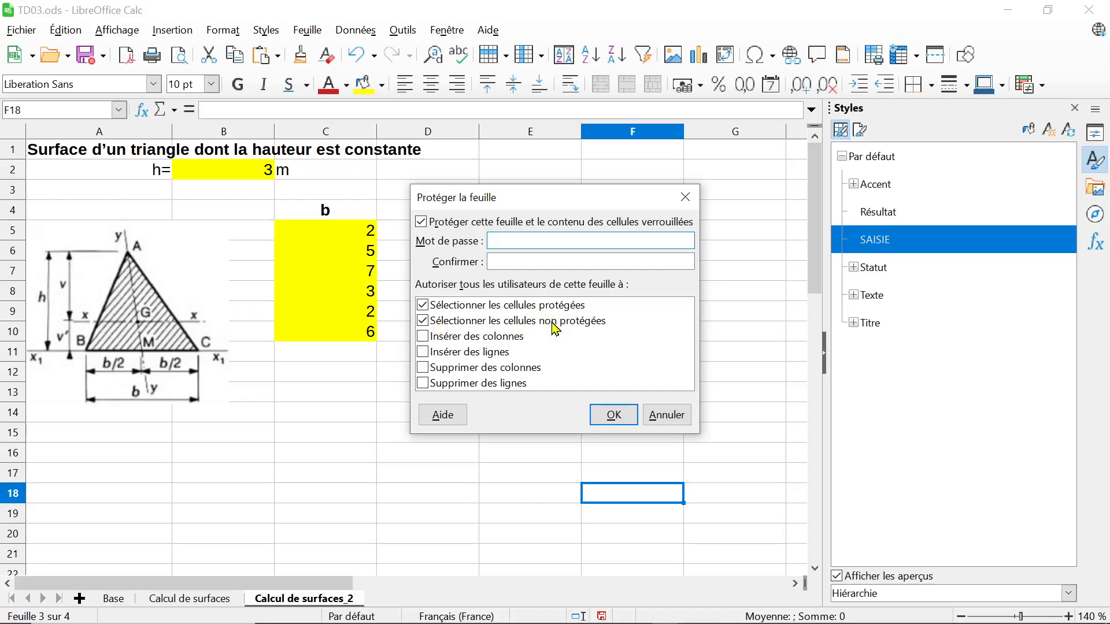
left_click(614, 416)
Set the first base value in the unprotected cell C5 to 3
left_click(354, 234)
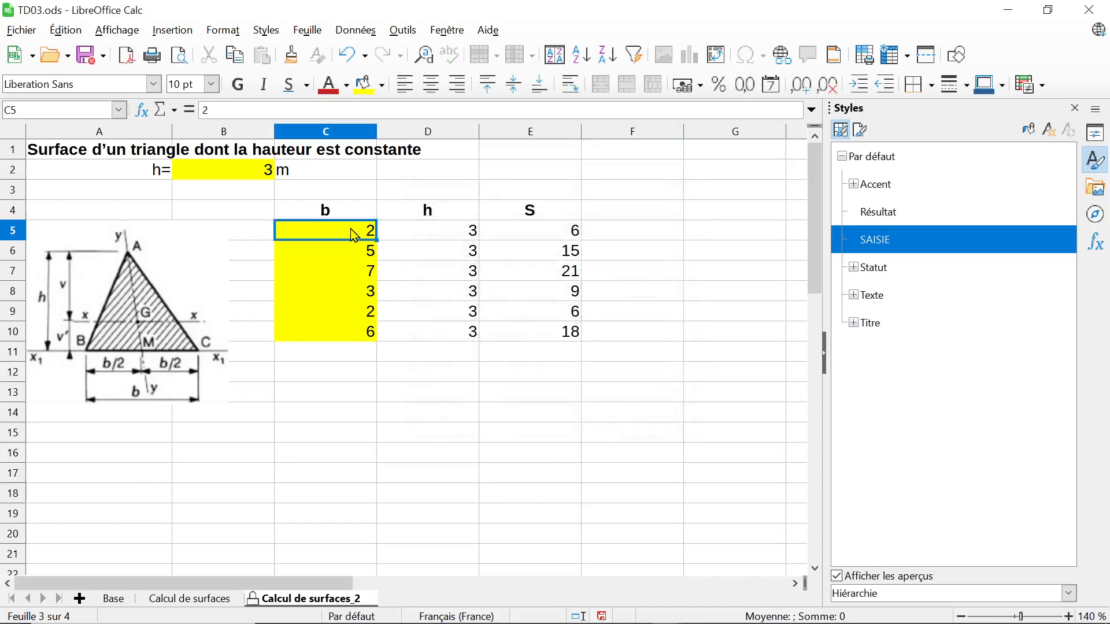
type("3")
key("Return")
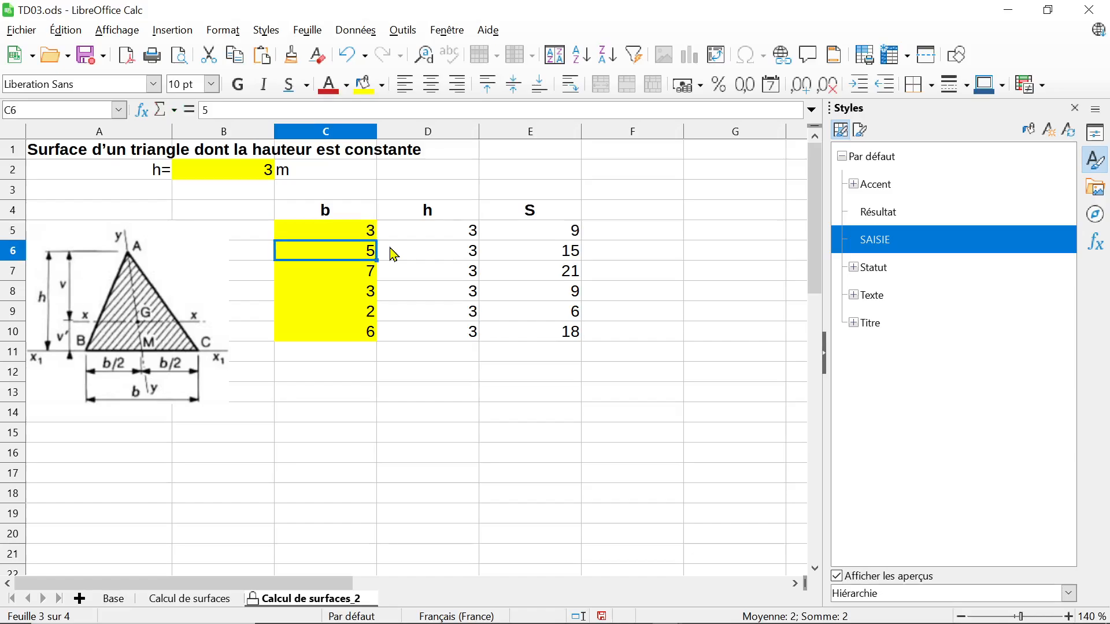
Try to delete and edit the protected height formula in D5, and dismiss the message
key("Right")
key("Up")
key("Delete")
key("Return")
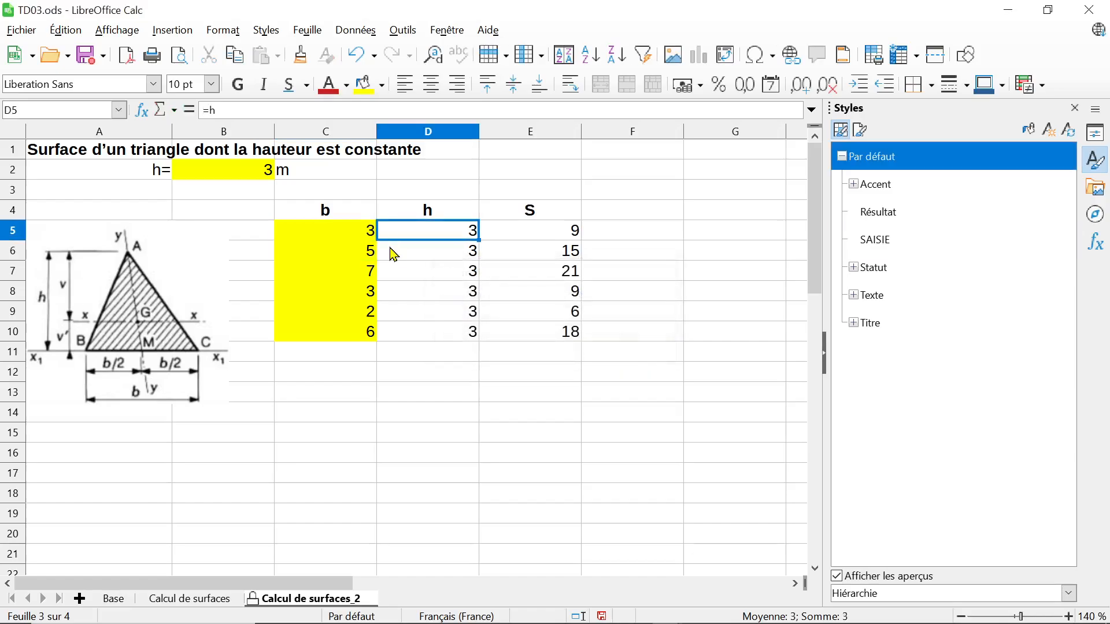
double_click(427, 236)
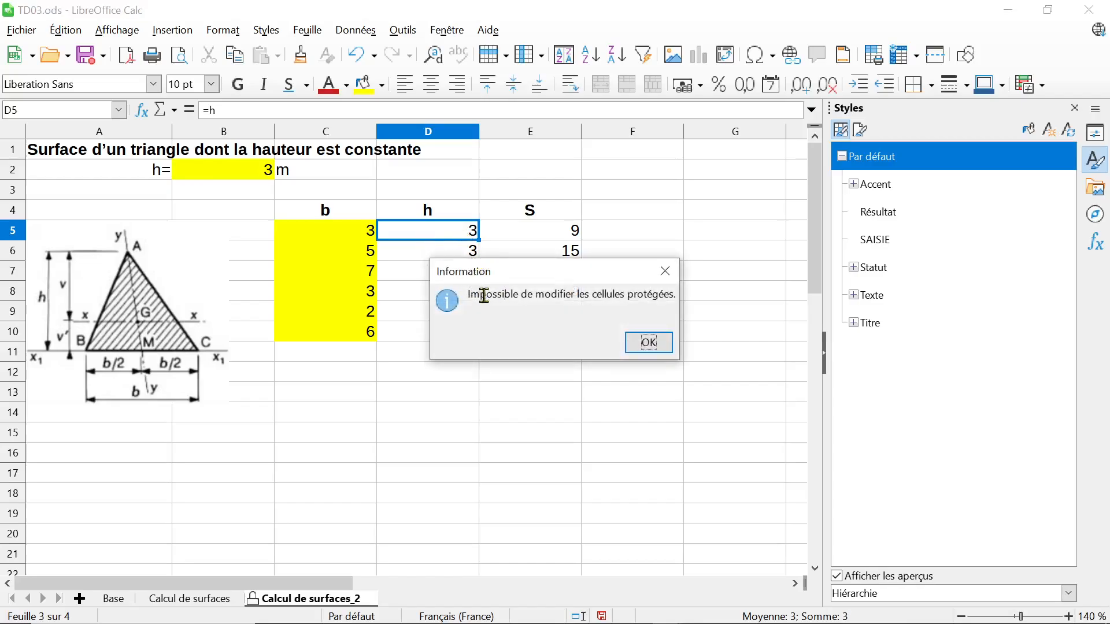
left_click(649, 344)
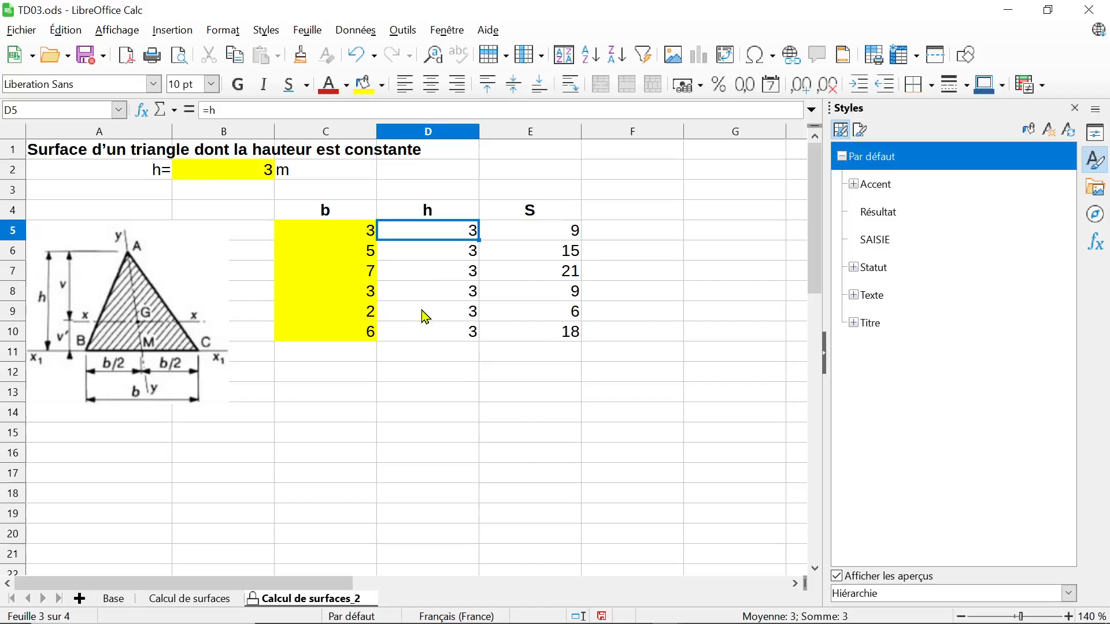
Set the triangle height in the unprotected cell B2 to 5
left_click(344, 233)
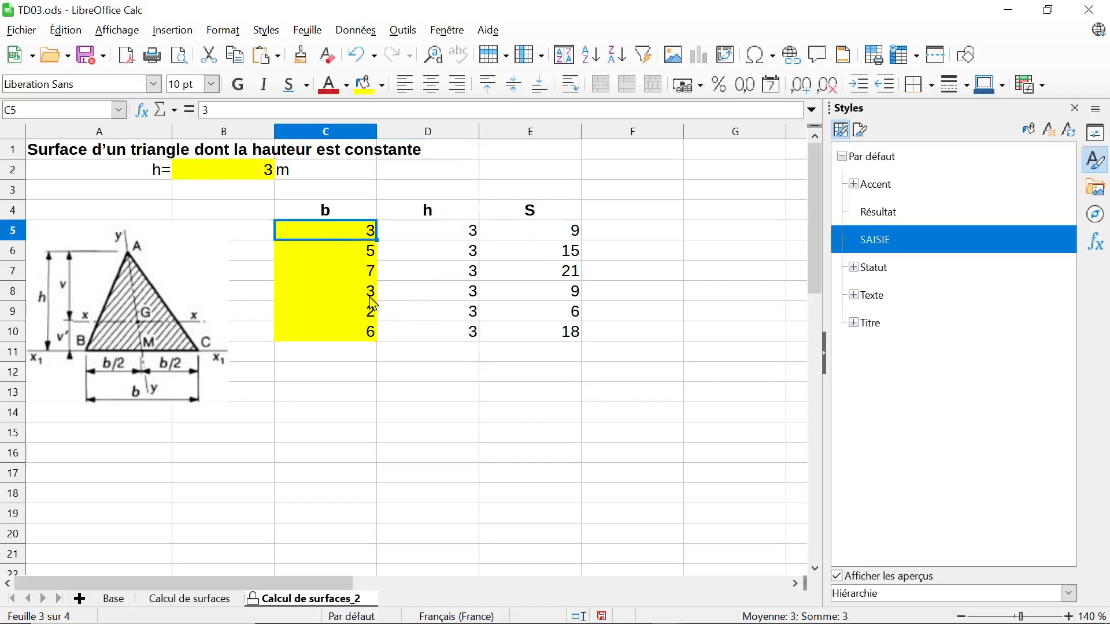
left_click(231, 177)
type("5")
key("Return")
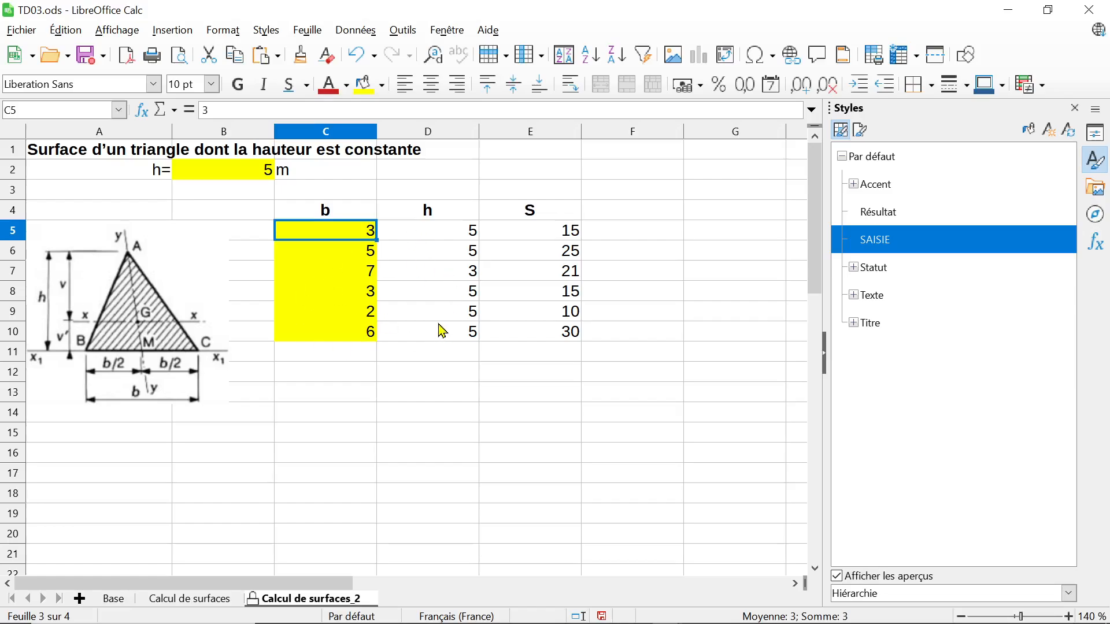
Remove the protection from Calcul de surfaces_2, try overwriting the formula in D5 with 3, and undo that entry
right_click(350, 602)
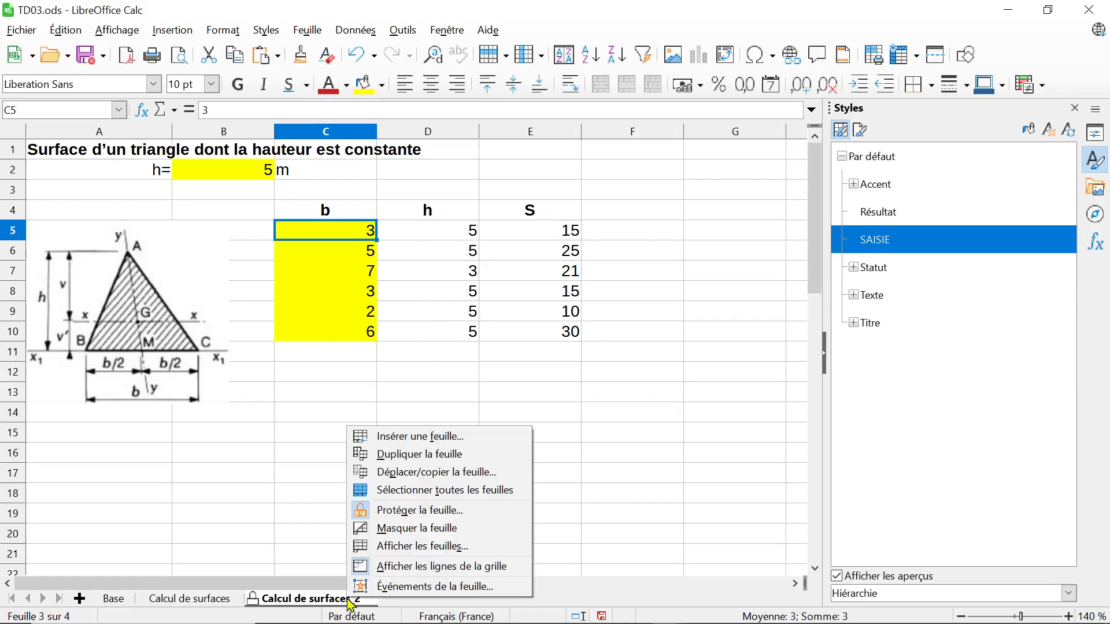
left_click(416, 511)
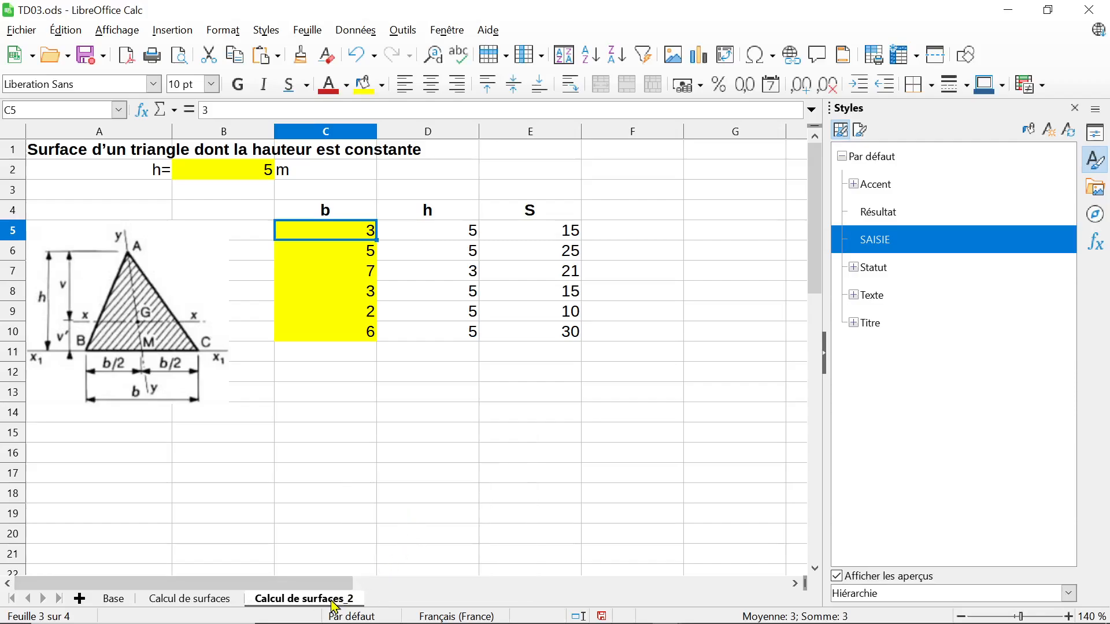
left_click(462, 230)
type("3")
key("Return")
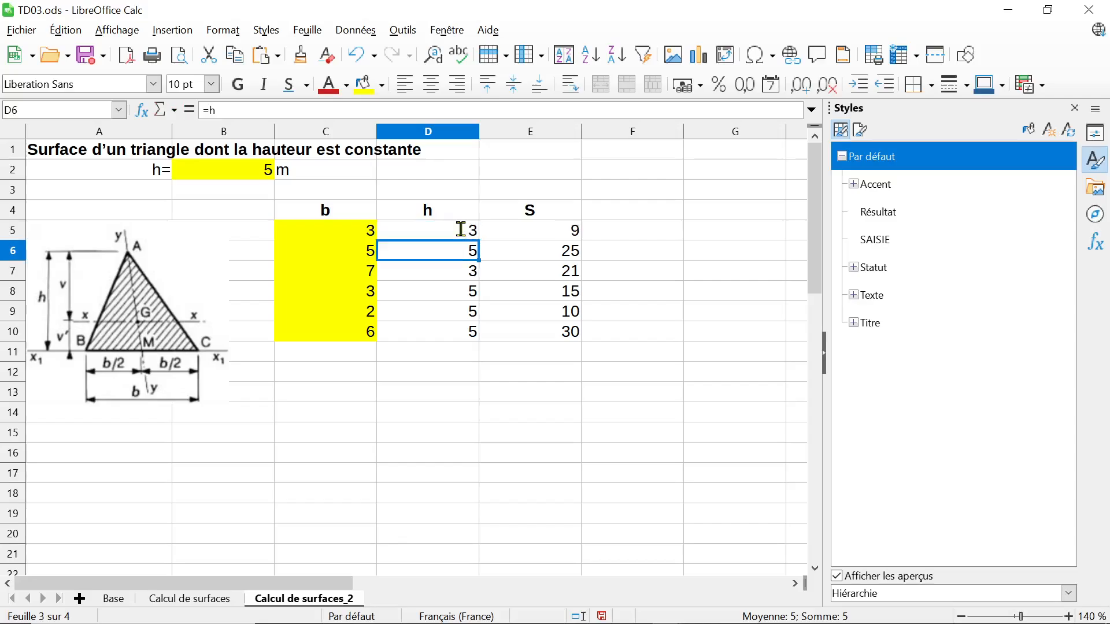
key("ctrl+z")
Copy the =h formula from D6 down to D8, replacing the fixed height value in D7
left_click(456, 254)
left_click_drag(477, 259, 466, 293)
left_click(446, 329)
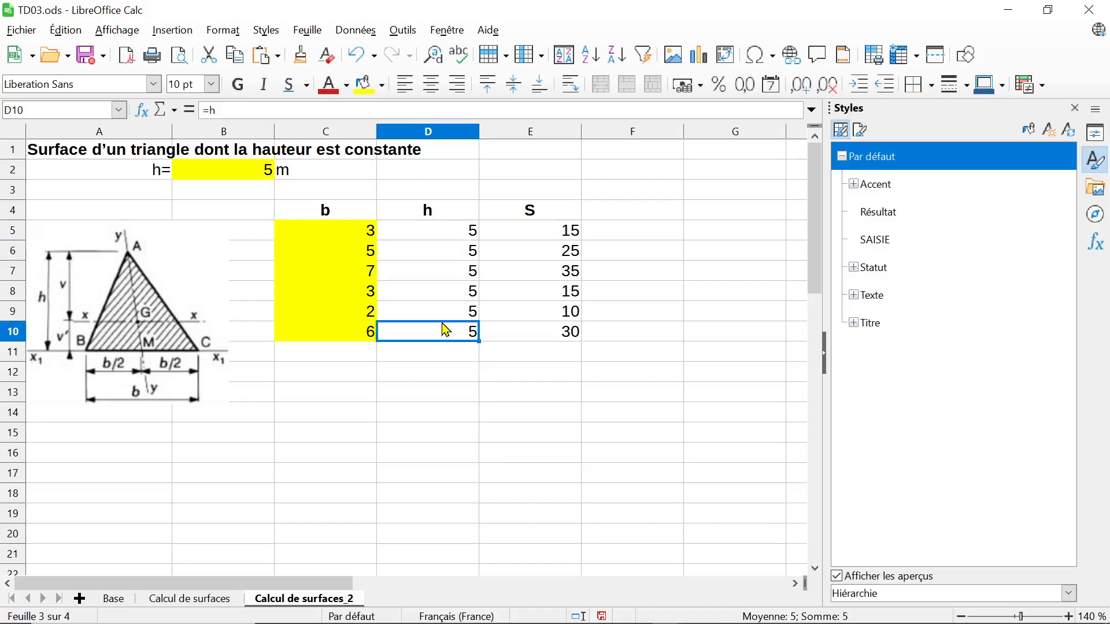
Protect the sheet again without a password, disallowing the selection of protected cells
right_click(340, 602)
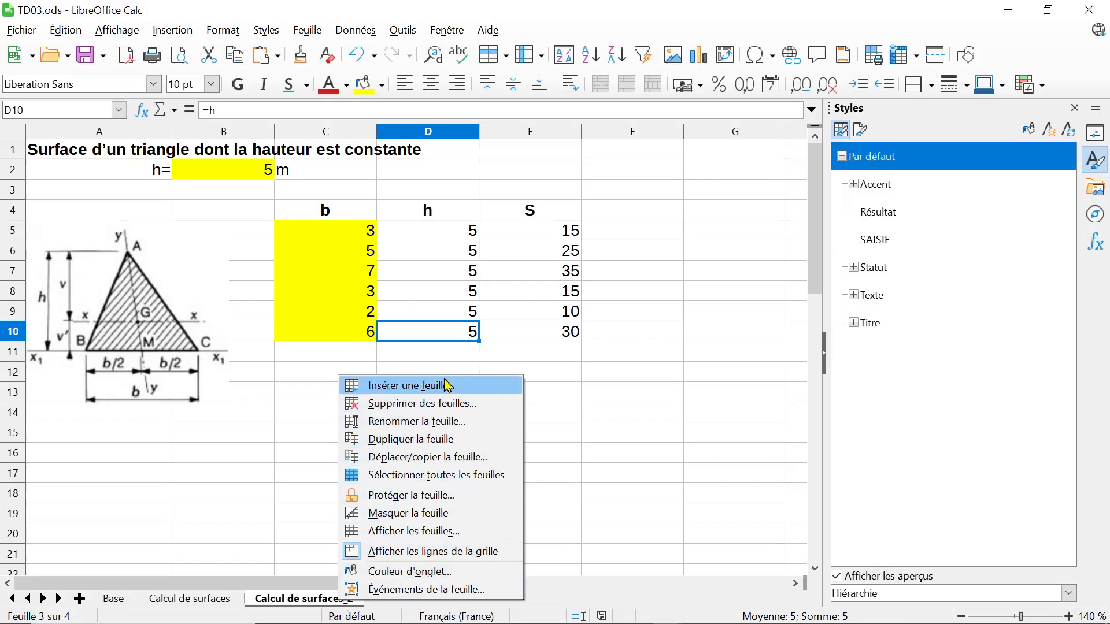
left_click(433, 496)
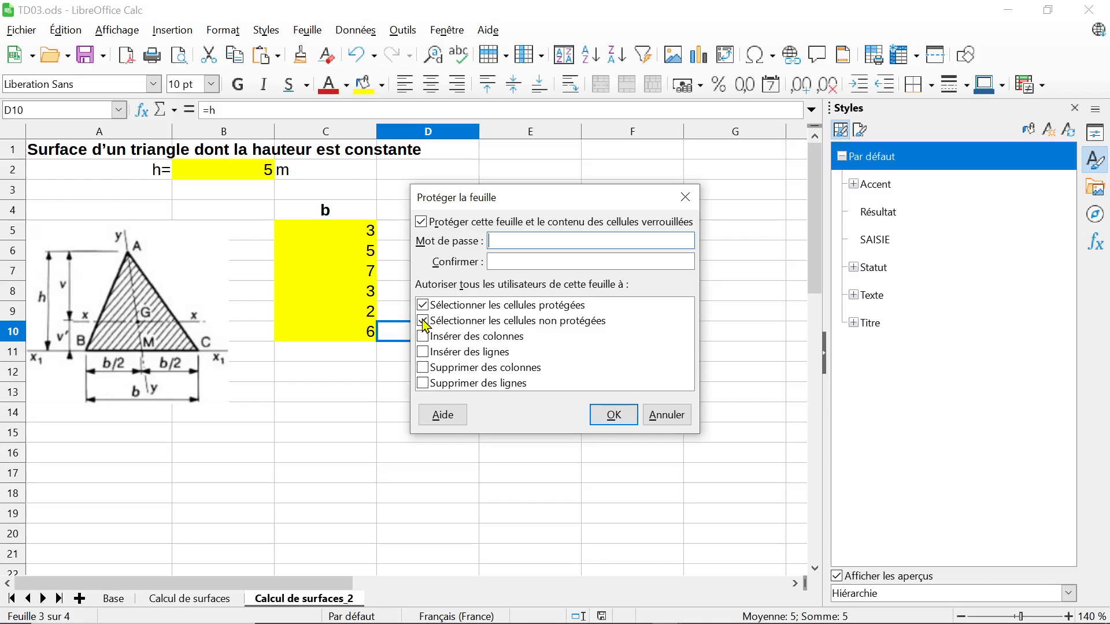
left_click(424, 306)
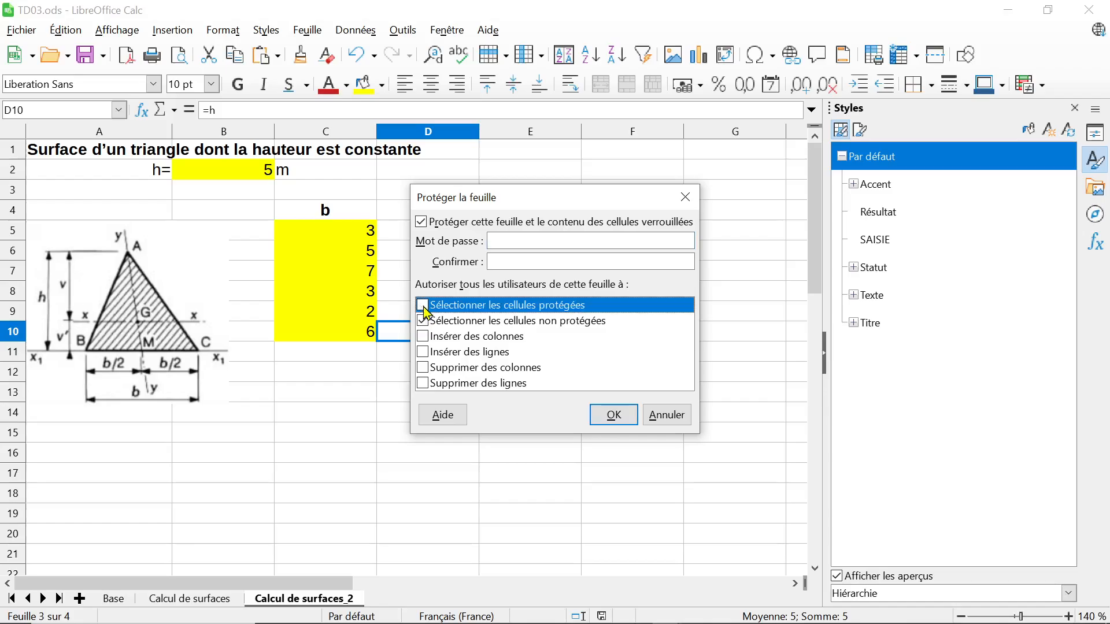
left_click(612, 416)
Check cell navigation in the base column by moving from C5 down to C10 and back up
left_click(315, 237)
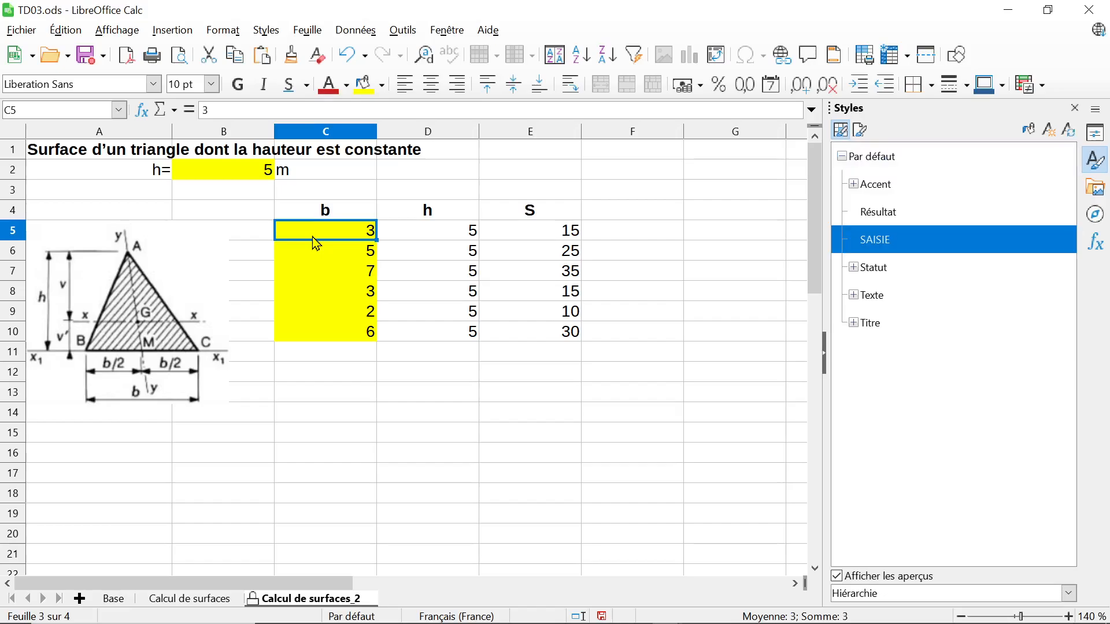
key("Down")
key("Down")
key("Down")
key("Down")
key("Down")
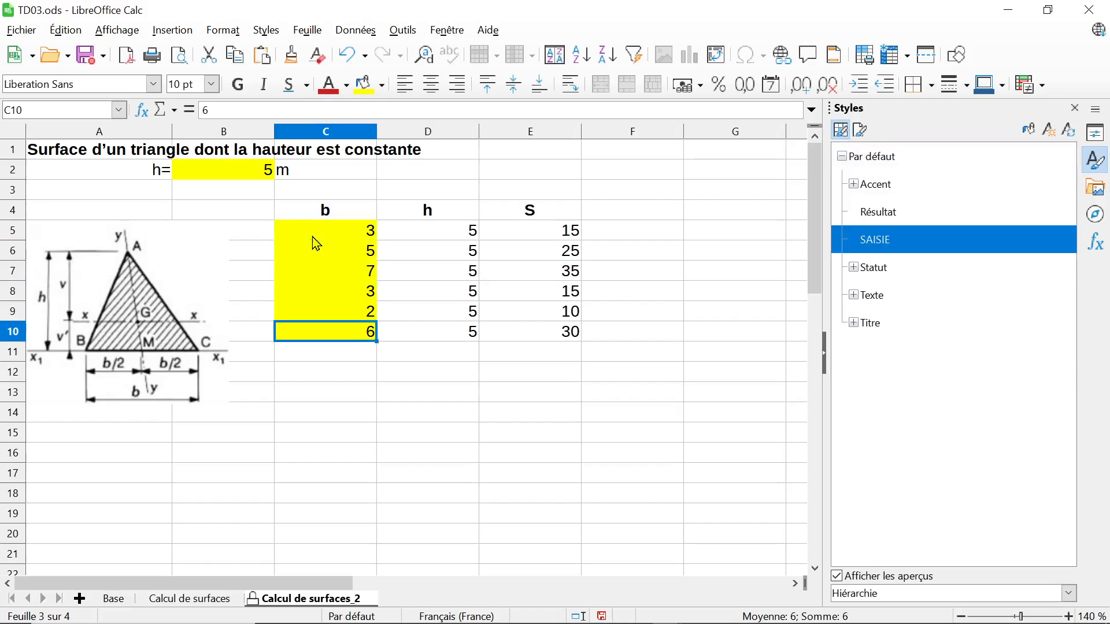
key("Up")
key("Up")
key("Up")
key("Up")
key("Up")
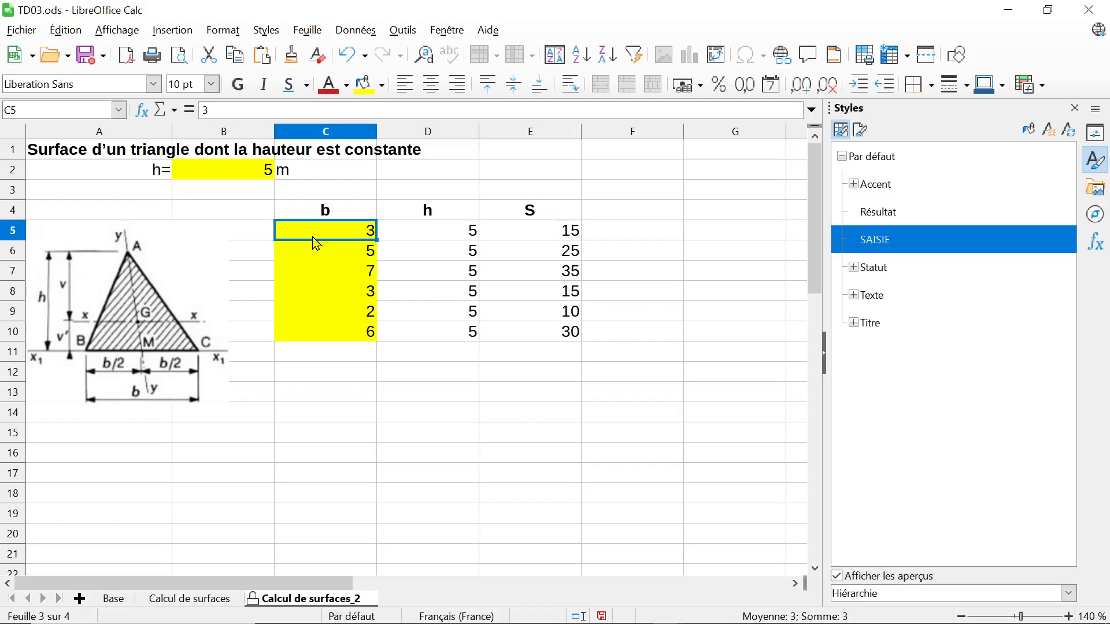
Cycle through the unprotected input cells B2 and C5:C10 to check that only these can be reached
key("Tab")
key("Tab")
key("Tab")
key("Tab")
key("Tab")
key("Tab")
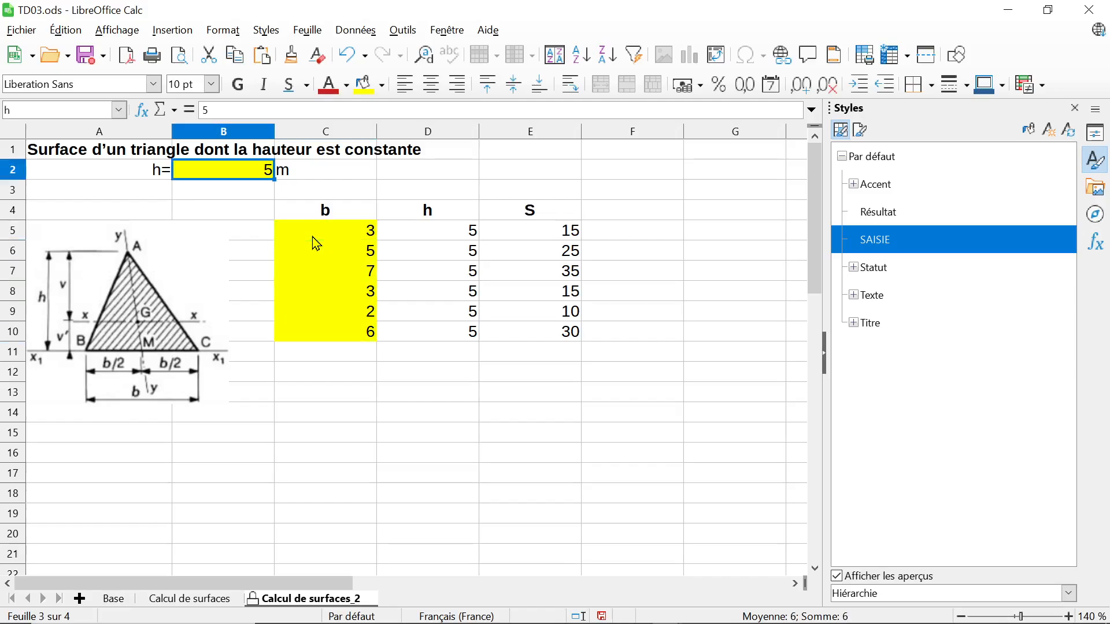
key("Tab")
key("Tab")
key("Tab")
key("Tab")
key("Tab")
key("Tab")
key("Tab")
key("Tab")
key("Tab")
key("Tab")
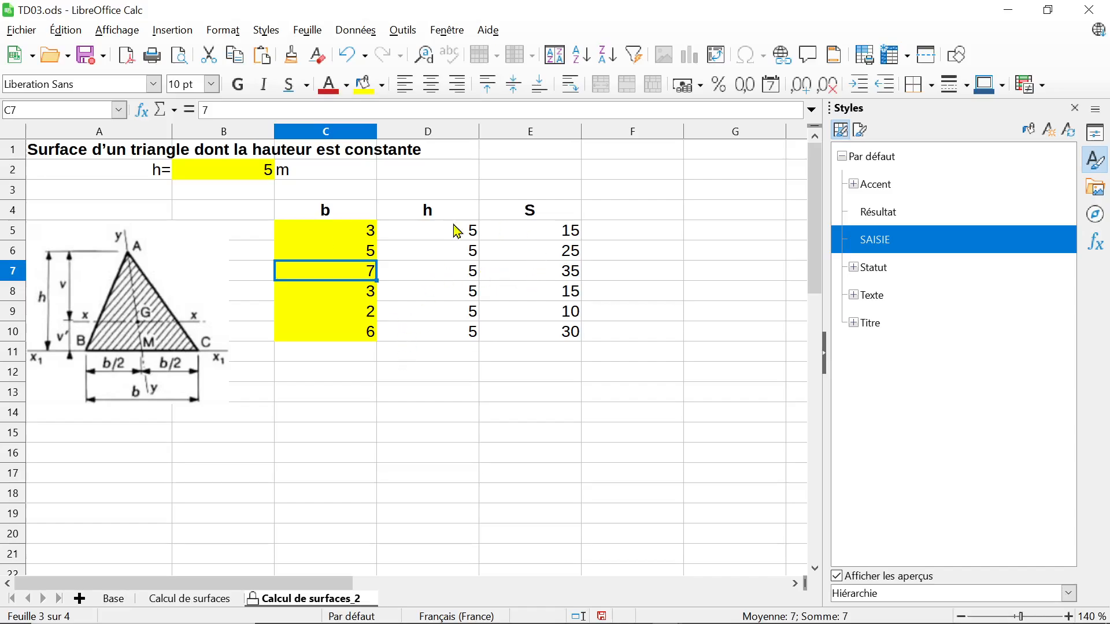
key("Tab")
key("Tab")
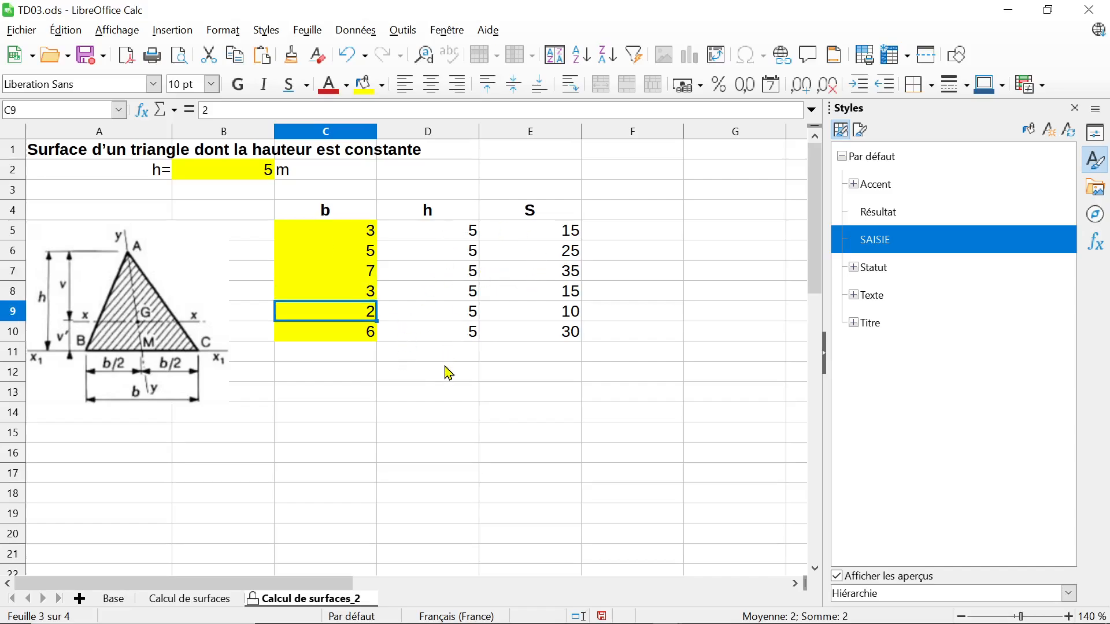